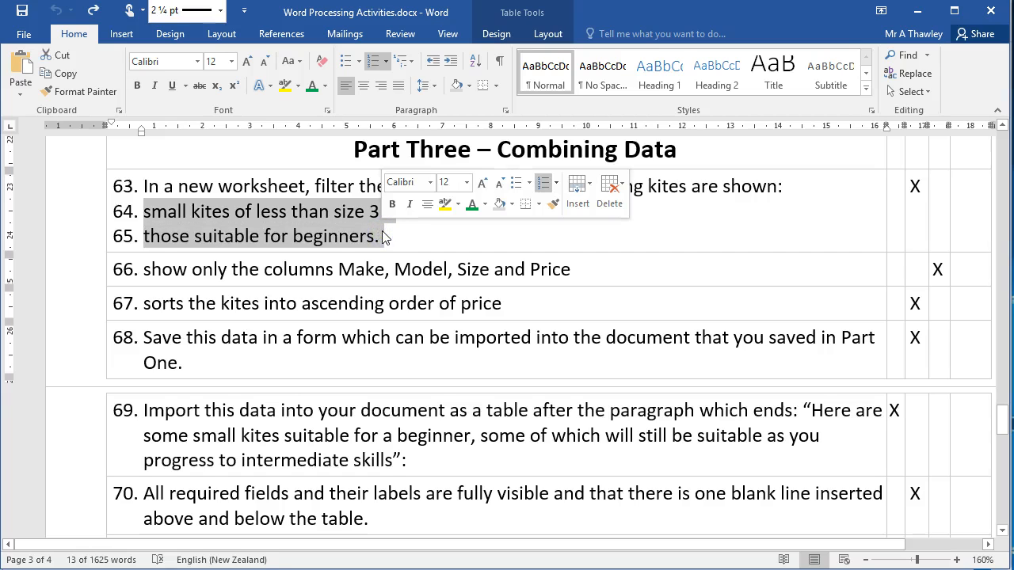
Switch to the Excel workbook and create a copy of Sheet1 placed before the Items To Order sheet.
{"action": "key", "text": "alt+Tab"}
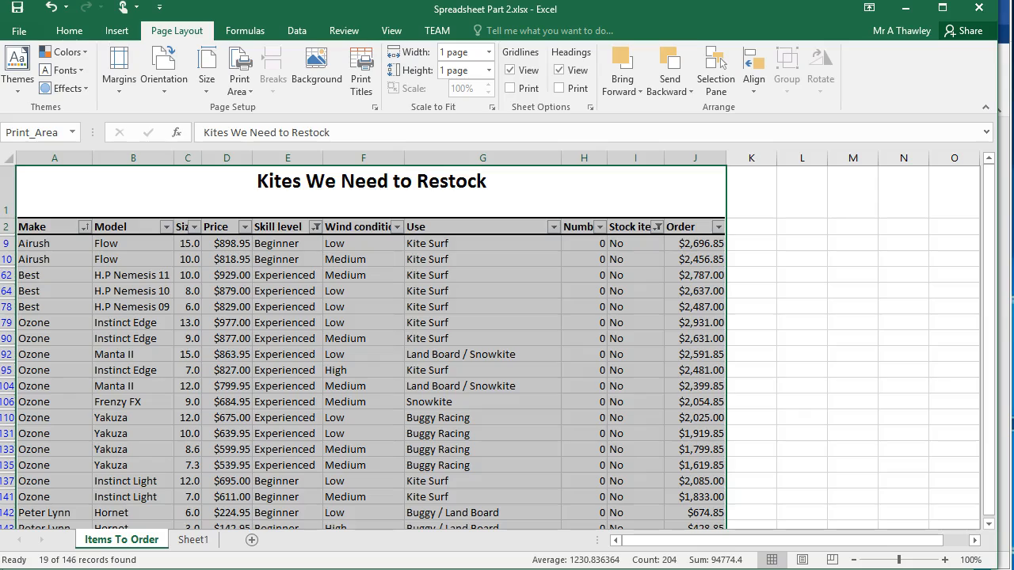
{"action": "left_click", "coordinate": [362, 340]}
{"action": "left_click", "coordinate": [199, 548]}
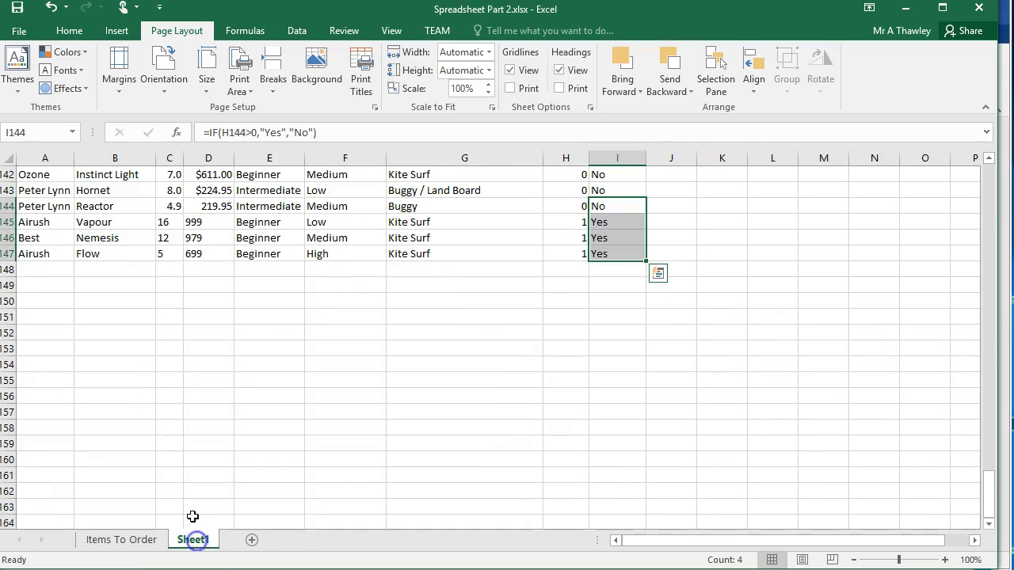
{"action": "scroll", "coordinate": [165, 282], "scroll_direction": "up", "scroll_amount": 20}
{"action": "key", "text": "ctrl+a"}
{"action": "scroll", "coordinate": [166, 282], "scroll_direction": "down", "scroll_amount": 13}
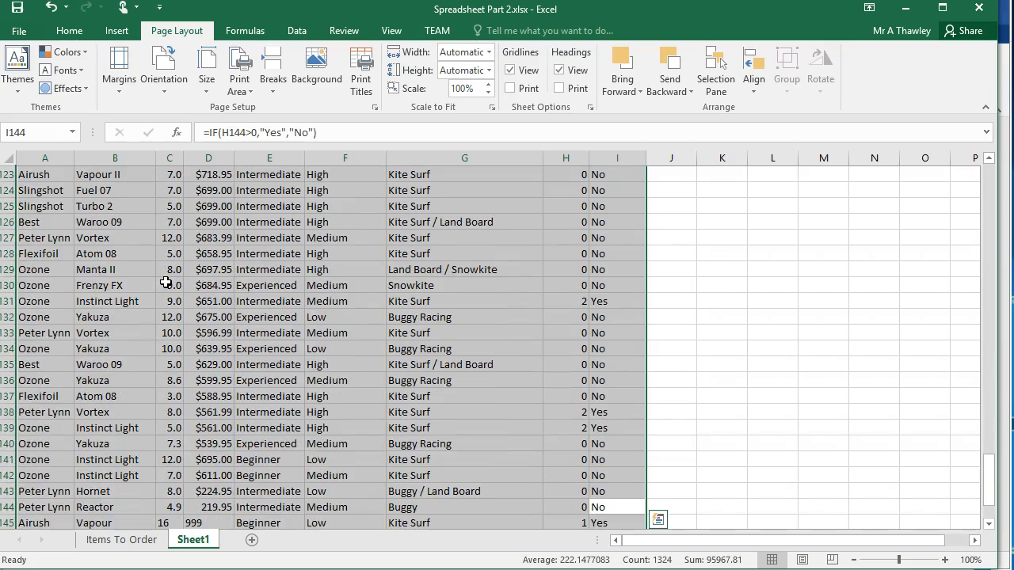
{"action": "scroll", "coordinate": [166, 282], "scroll_direction": "up", "scroll_amount": 20}
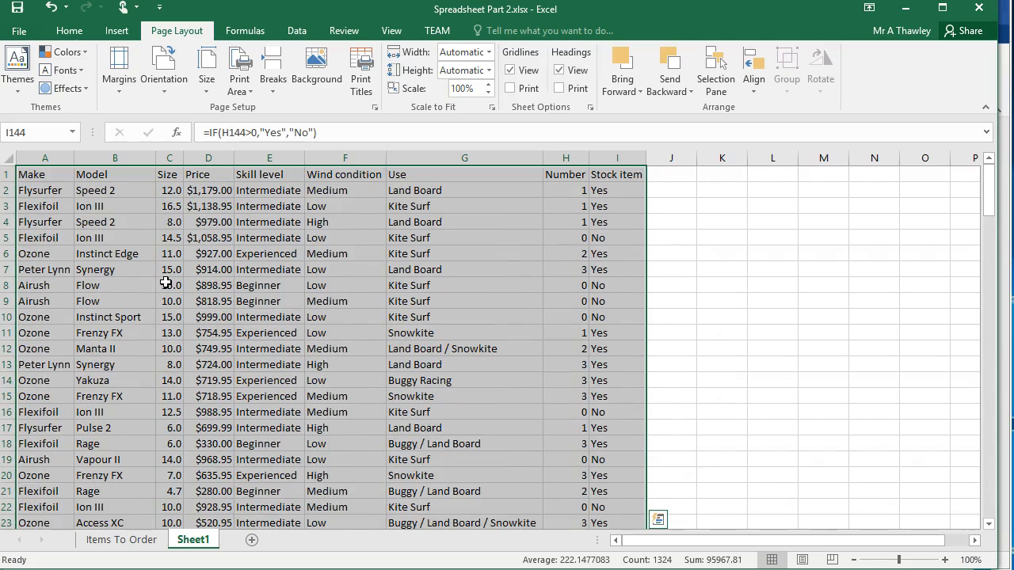
{"action": "right_click", "coordinate": [187, 547]}
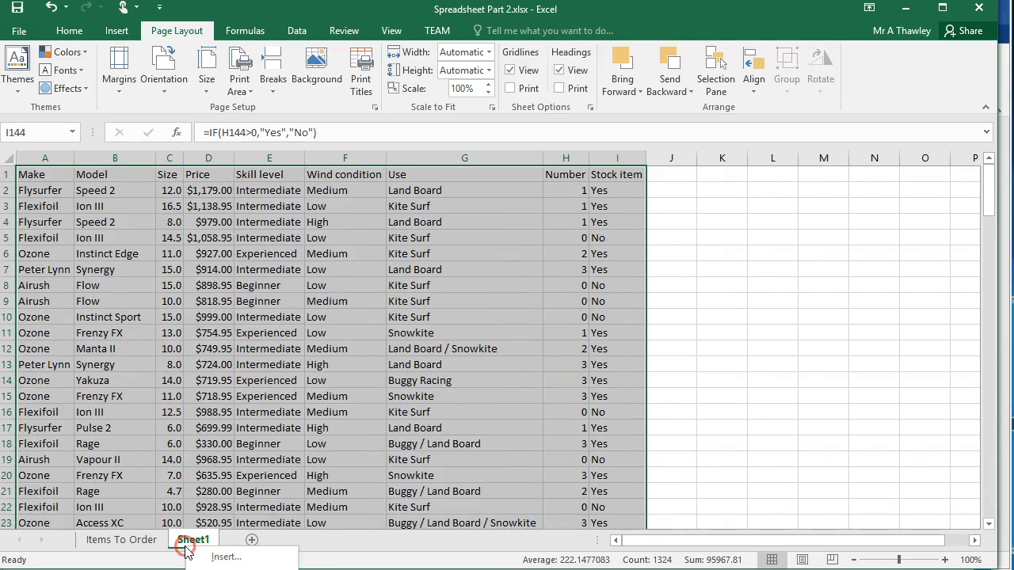
{"action": "left_click", "coordinate": [189, 567]}
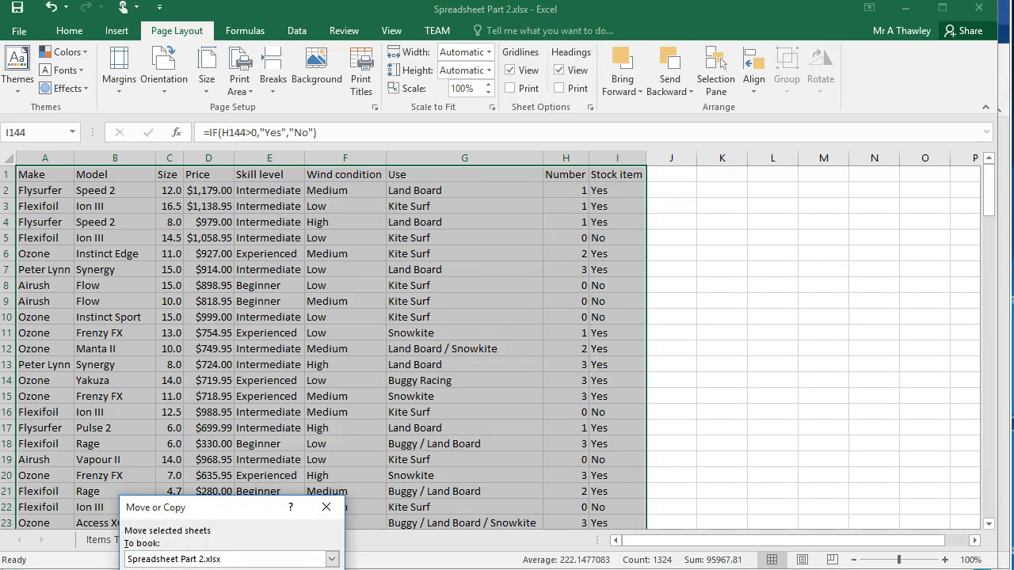
{"action": "left_click", "coordinate": [251, 569]}
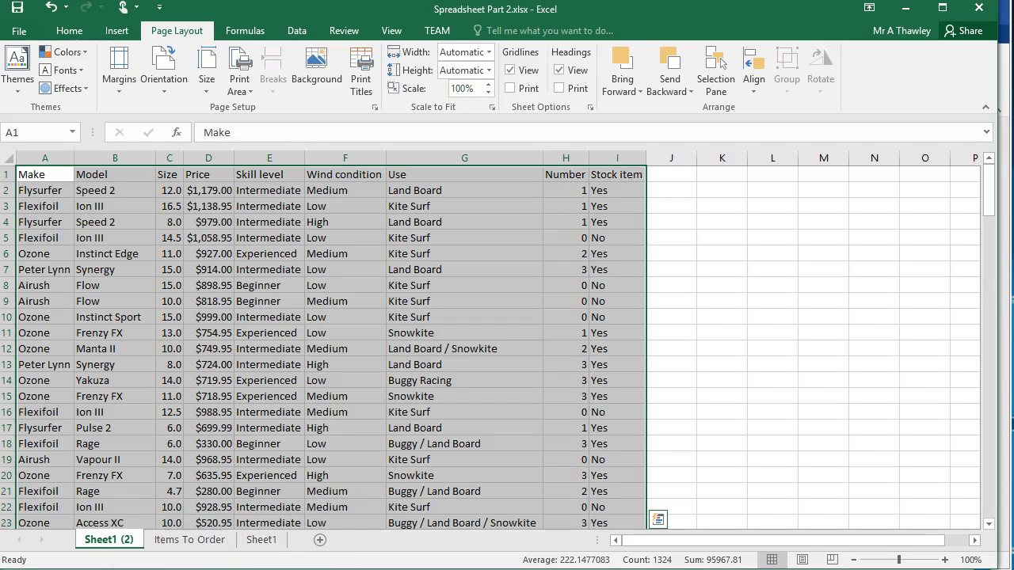
Rename the copied worksheet as Small Kites.
{"action": "double_click", "coordinate": [103, 544]}
{"action": "type", "text": "Small Kites"}
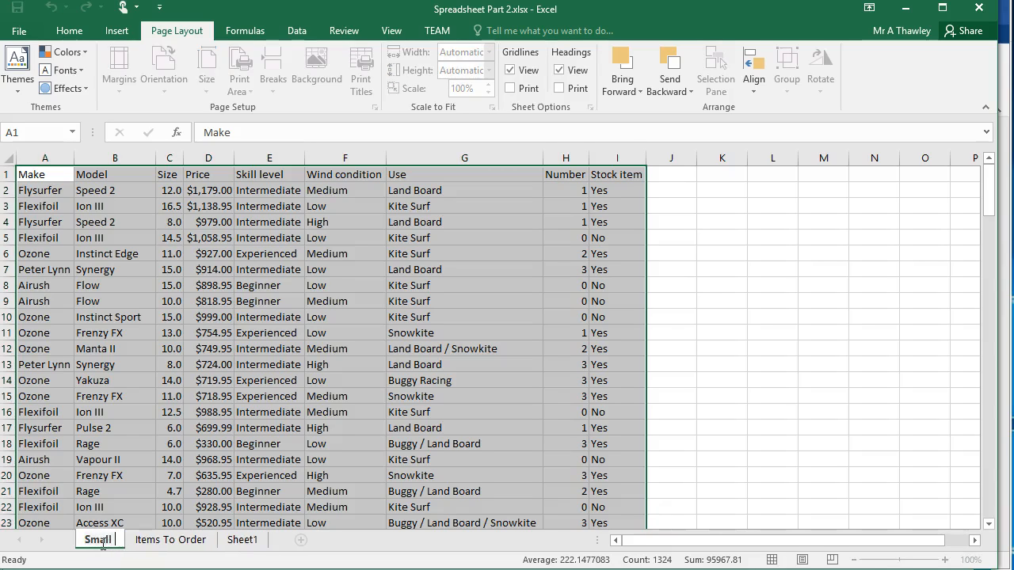
{"action": "key", "text": "Return"}
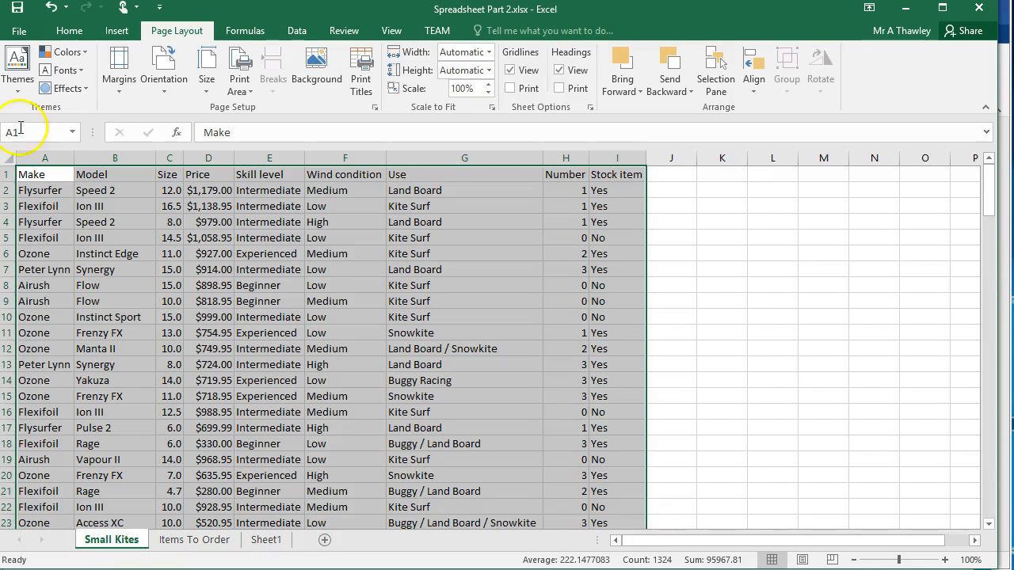
Turn on filtering for the header row of the Small Kites sheet.
{"action": "left_click", "coordinate": [7, 174]}
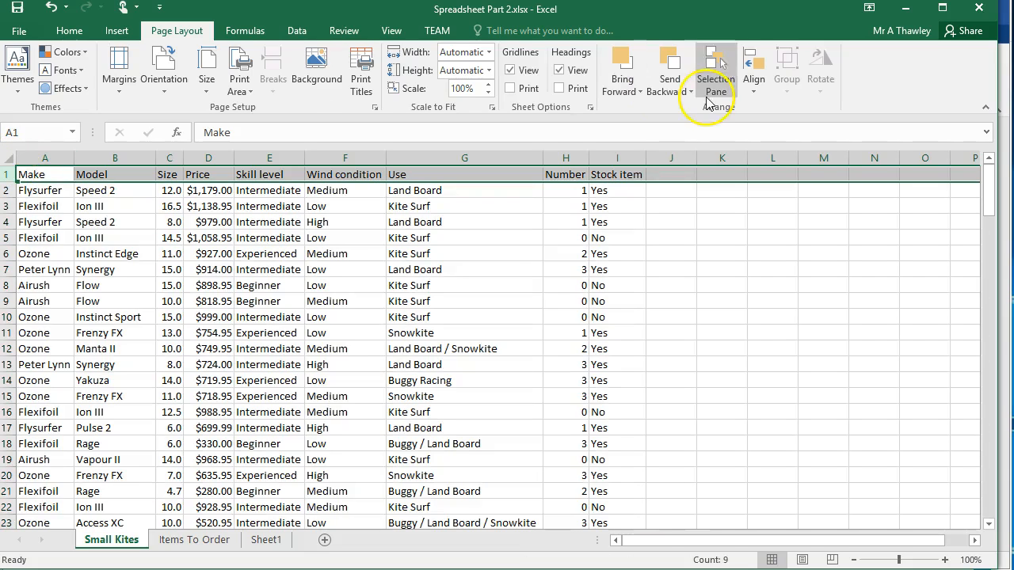
{"action": "left_click", "coordinate": [298, 31]}
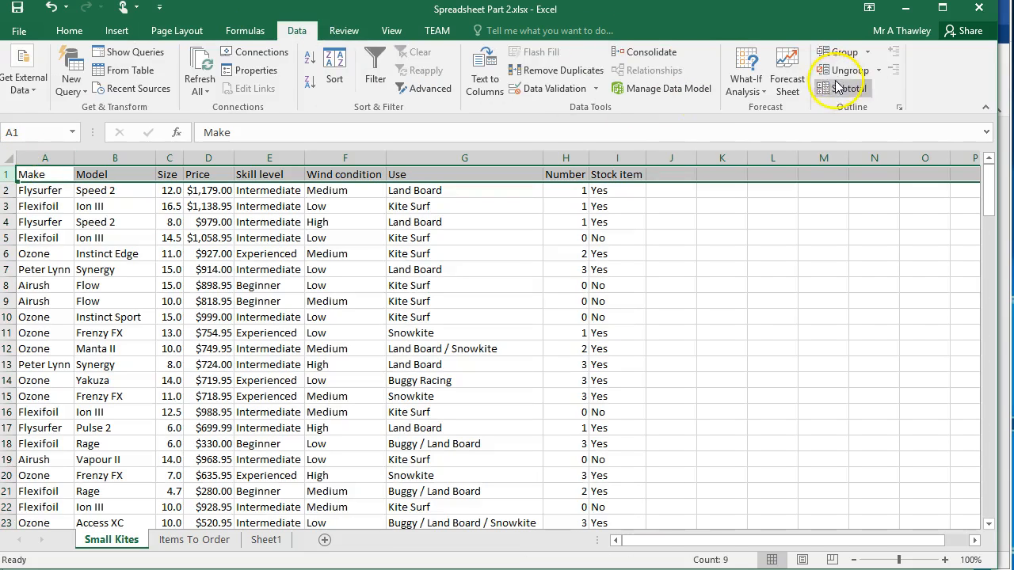
{"action": "left_click", "coordinate": [69, 36]}
{"action": "left_click", "coordinate": [904, 88]}
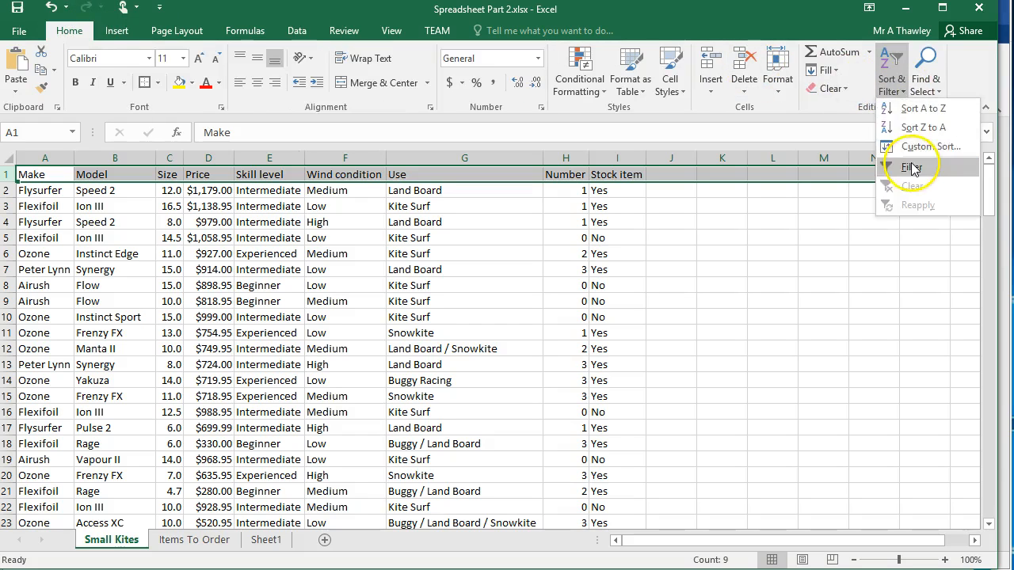
{"action": "left_click", "coordinate": [910, 168]}
Check the filter criteria in the Word task list and filter the Size column in Excel to values less than 3.
{"action": "key", "text": "alt+Tab"}
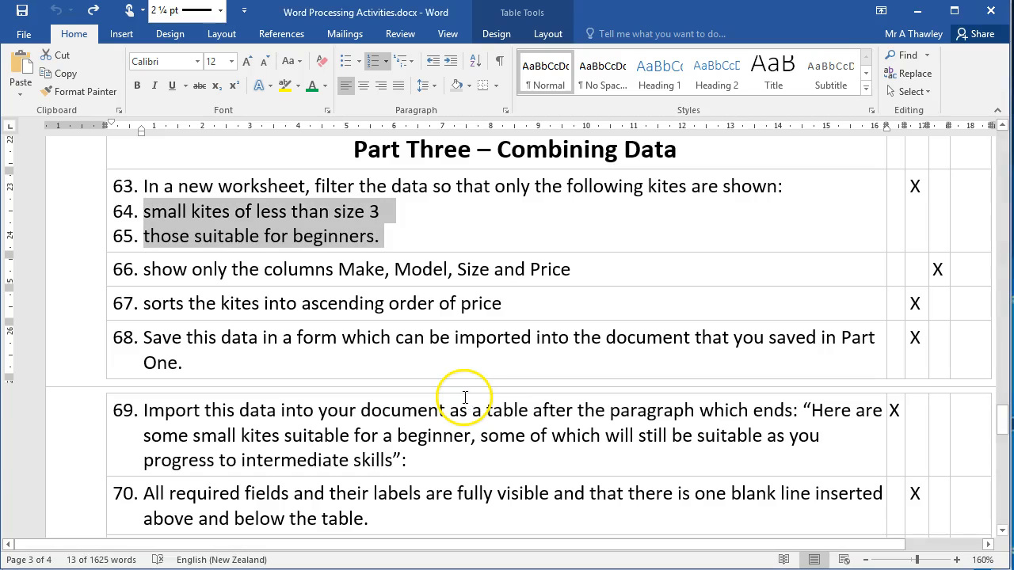
{"action": "key", "text": "alt+Tab"}
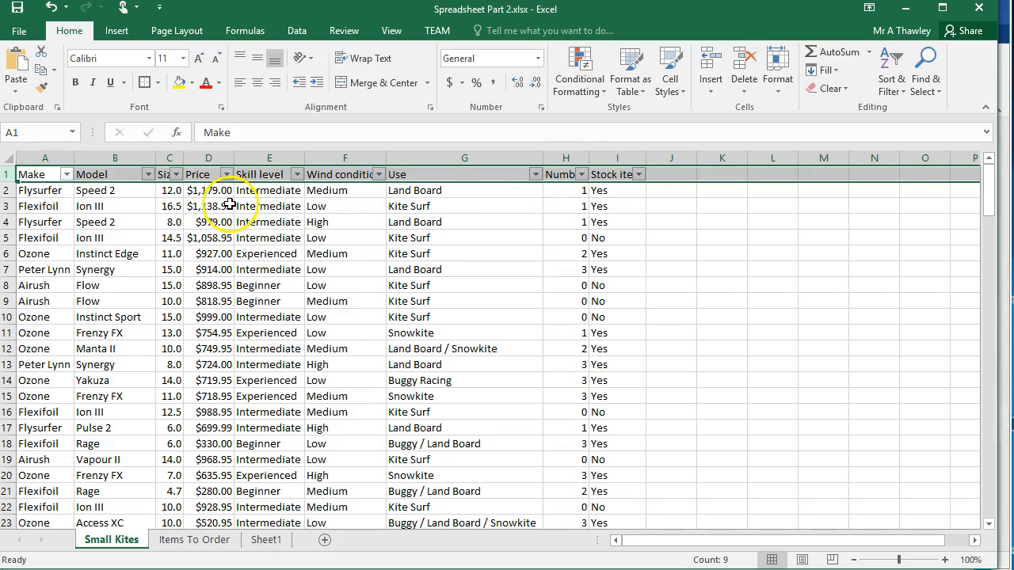
{"action": "left_click", "coordinate": [176, 174]}
{"action": "left_click", "coordinate": [95, 230]}
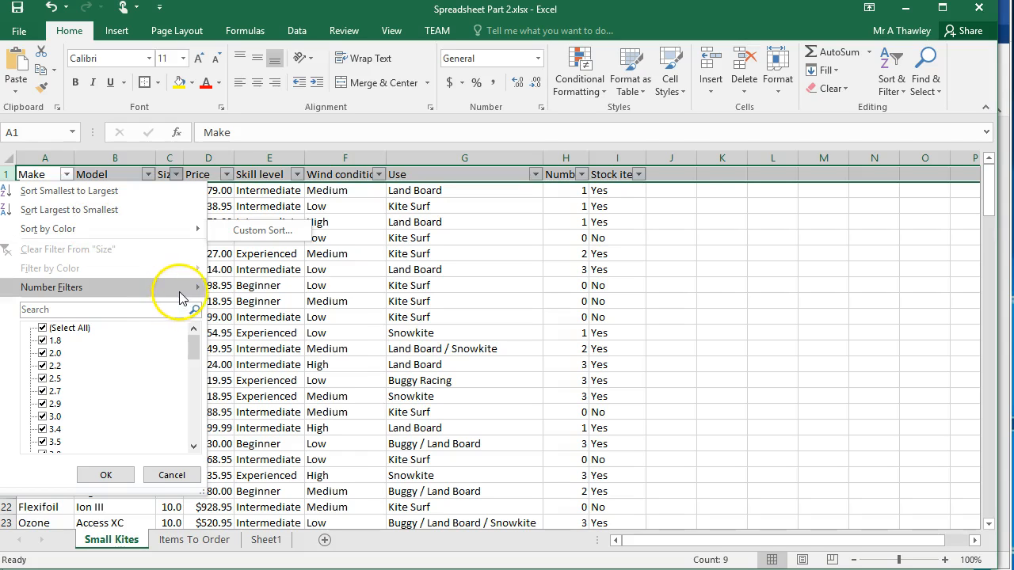
{"action": "mouse_move", "coordinate": [180, 289]}
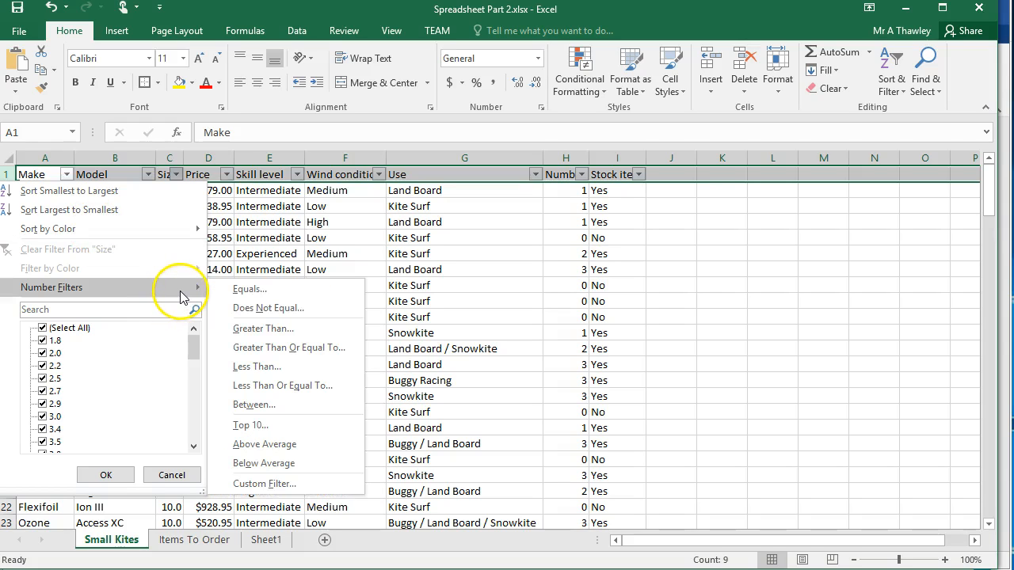
{"action": "left_click", "coordinate": [266, 367]}
{"action": "type", "text": "3"}
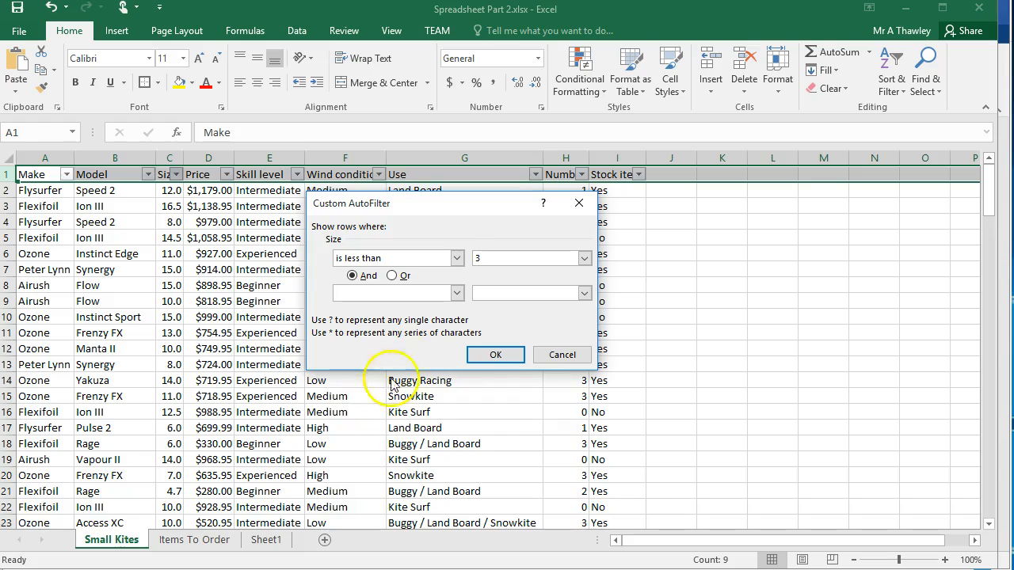
{"action": "left_click", "coordinate": [485, 355]}
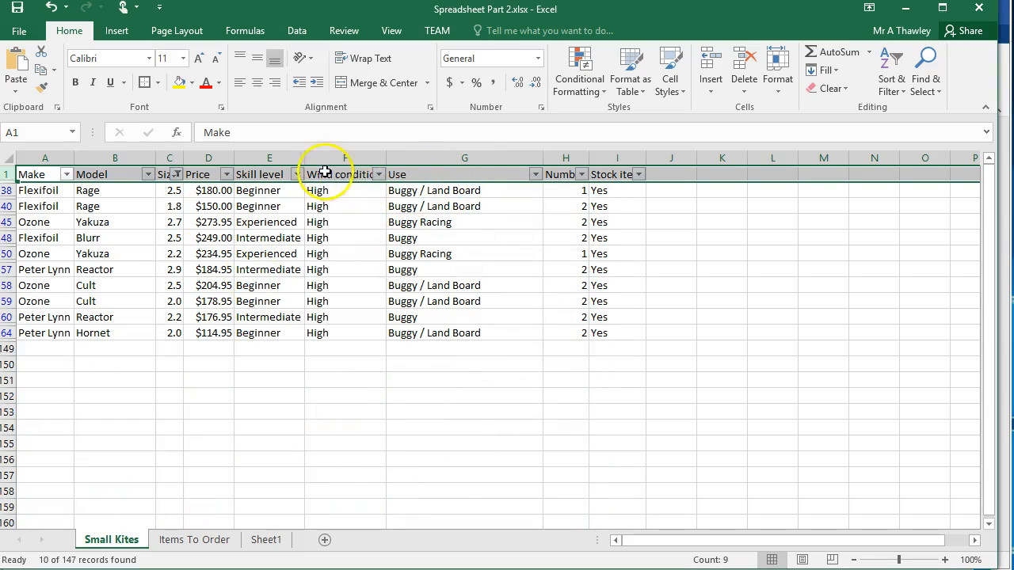
Recheck the Word task list and filter the Skill level column in Excel to show only Beginner kites.
{"action": "key", "text": "alt+Tab"}
{"action": "key", "text": "alt+Tab"}
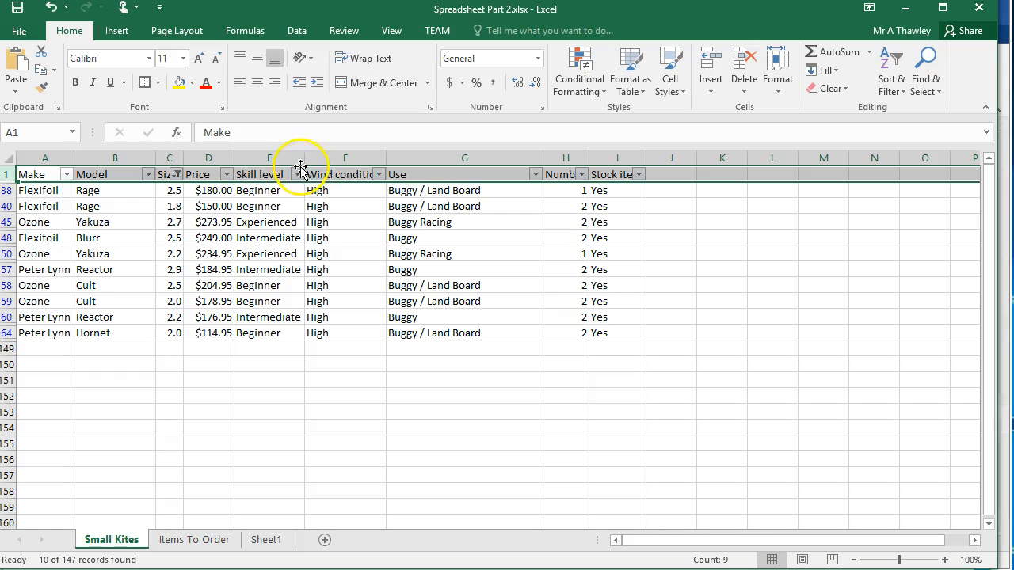
{"action": "left_click", "coordinate": [297, 174]}
{"action": "left_click", "coordinate": [140, 353]}
{"action": "left_click", "coordinate": [139, 366]}
{"action": "left_click", "coordinate": [188, 479]}
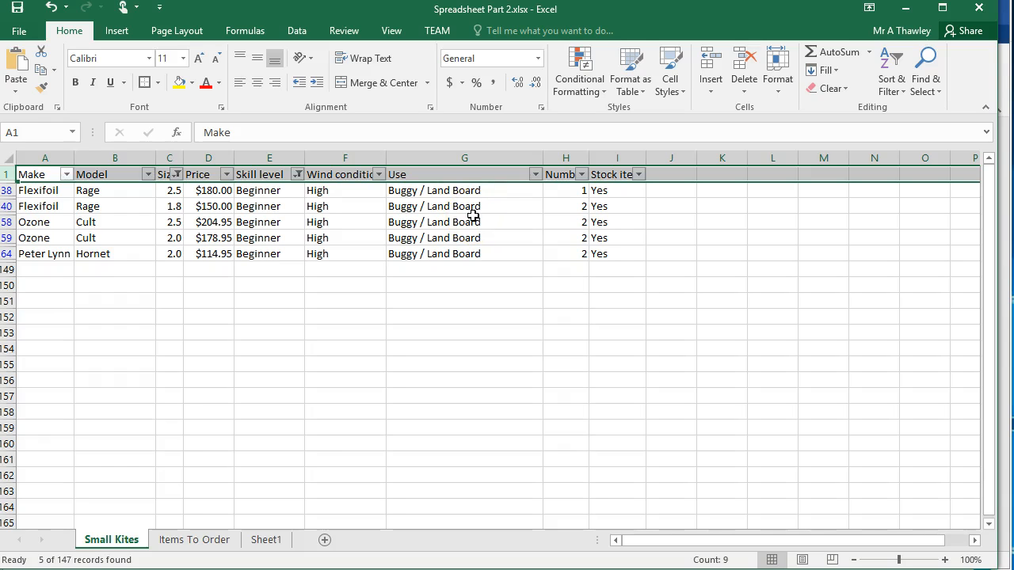
Check the required columns in Word and hide columns E to I, Skill level through Stock item, in Excel.
{"action": "key", "text": "alt+Tab"}
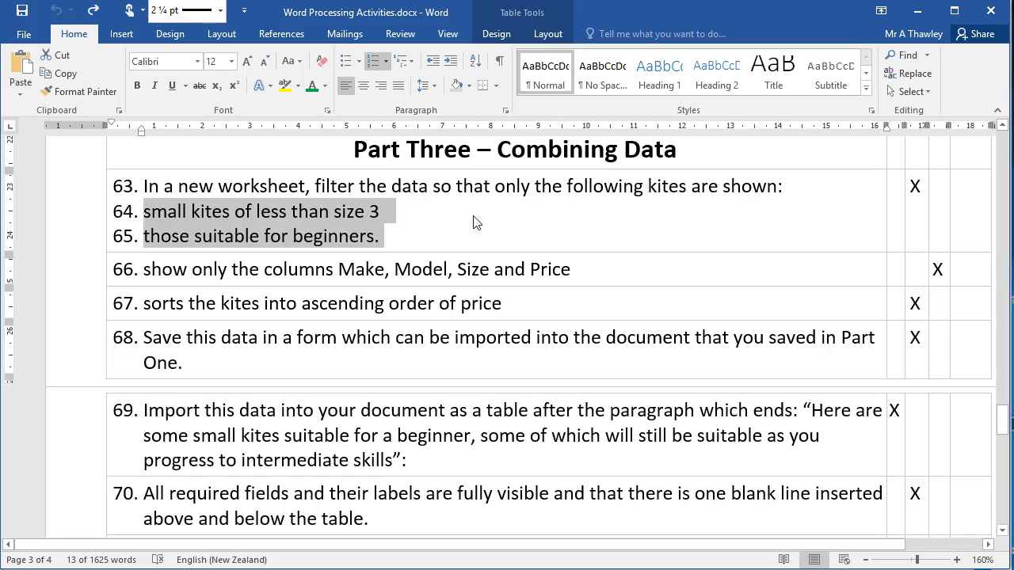
{"action": "left_click", "coordinate": [362, 275]}
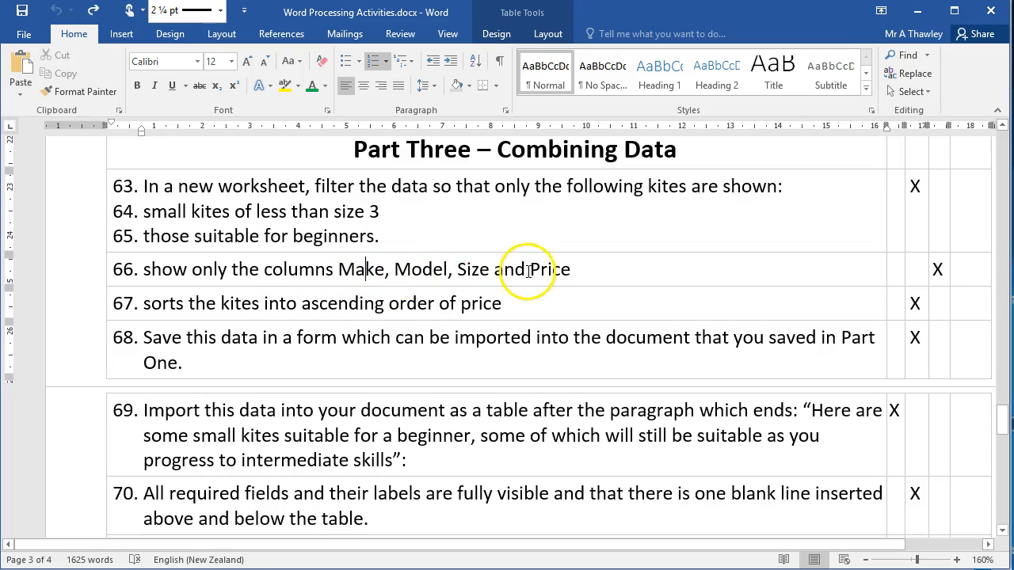
{"action": "key", "text": "alt+Tab"}
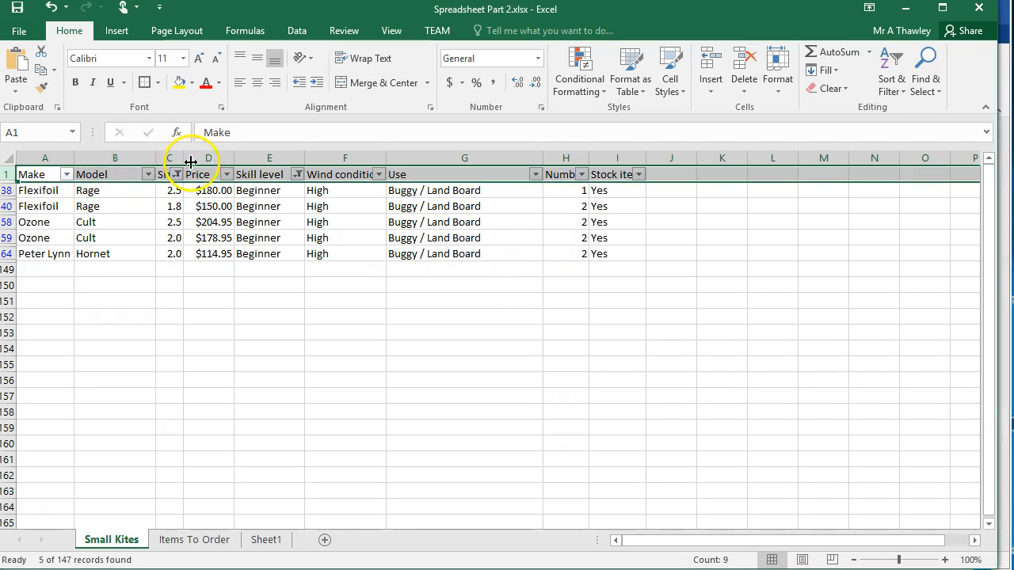
{"action": "left_click_drag", "start_coordinate": [266, 155], "coordinate": [600, 148]}
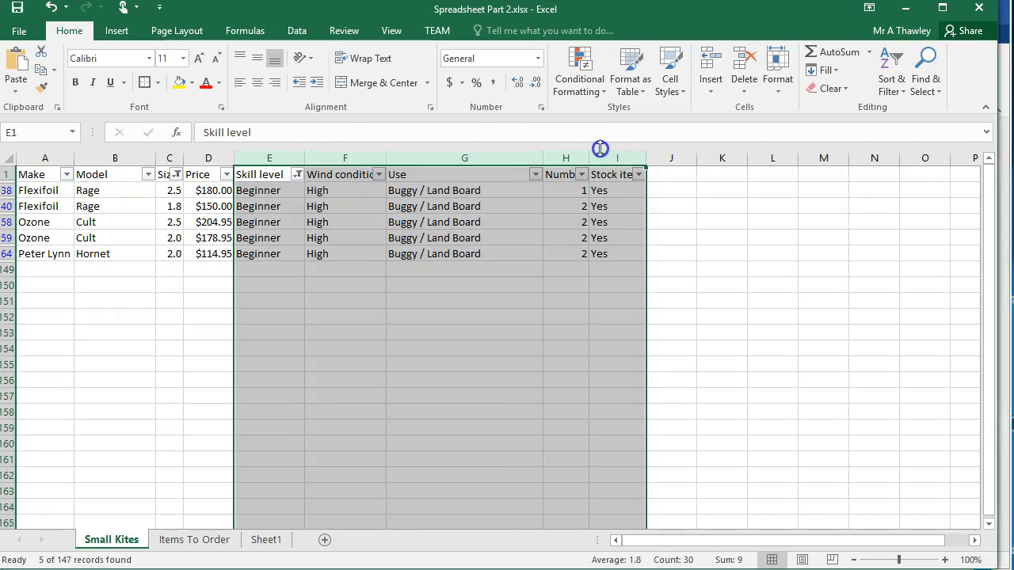
{"action": "right_click", "coordinate": [605, 155]}
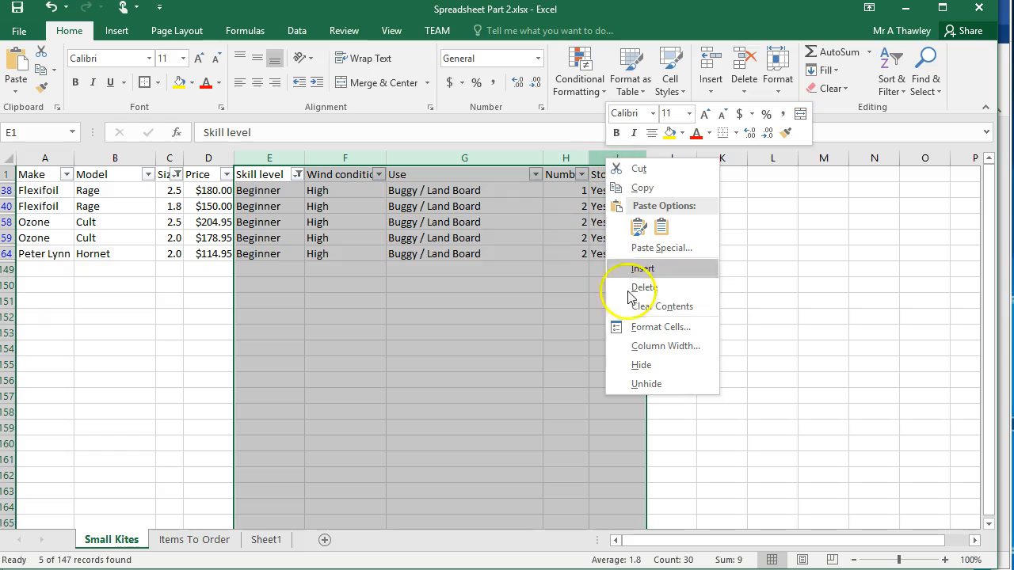
{"action": "left_click", "coordinate": [641, 371]}
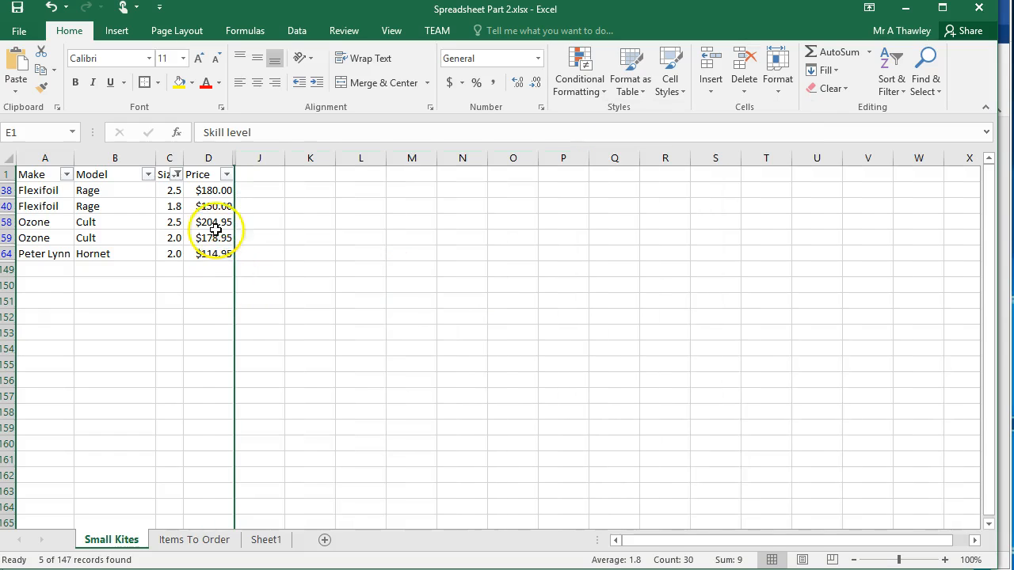
Check the sorting task in Word and sort the filtered kites in Excel by Price from smallest to largest.
{"action": "key", "text": "alt+Tab"}
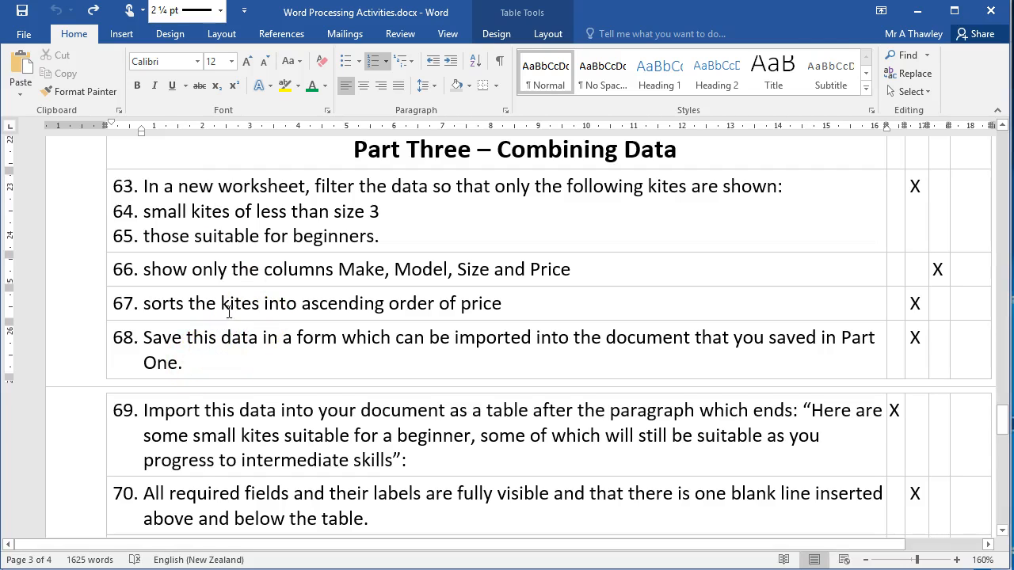
{"action": "scroll", "coordinate": [231, 303], "scroll_direction": "down", "scroll_amount": 3}
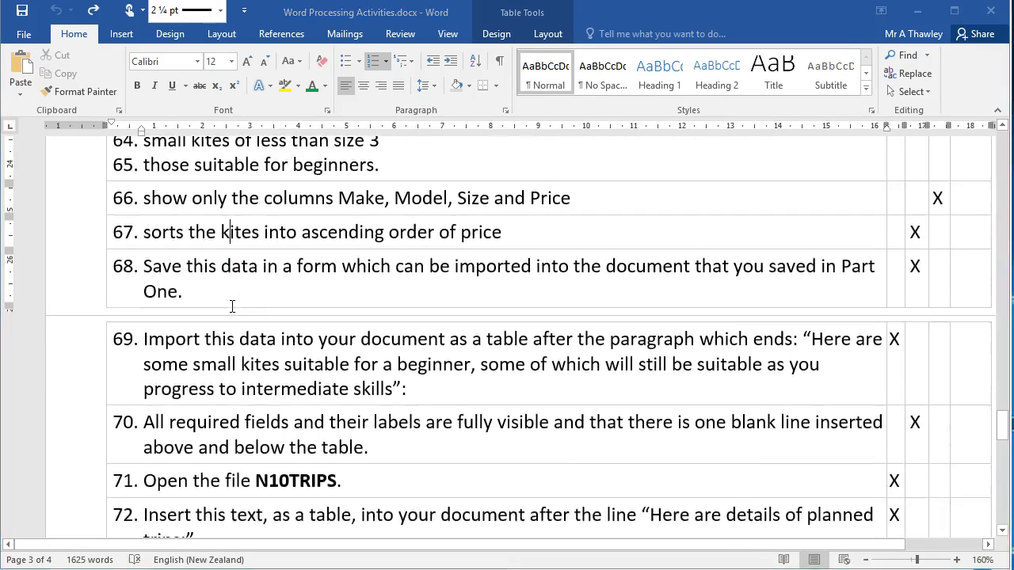
{"action": "key", "text": "alt+Tab"}
{"action": "left_click", "coordinate": [226, 174]}
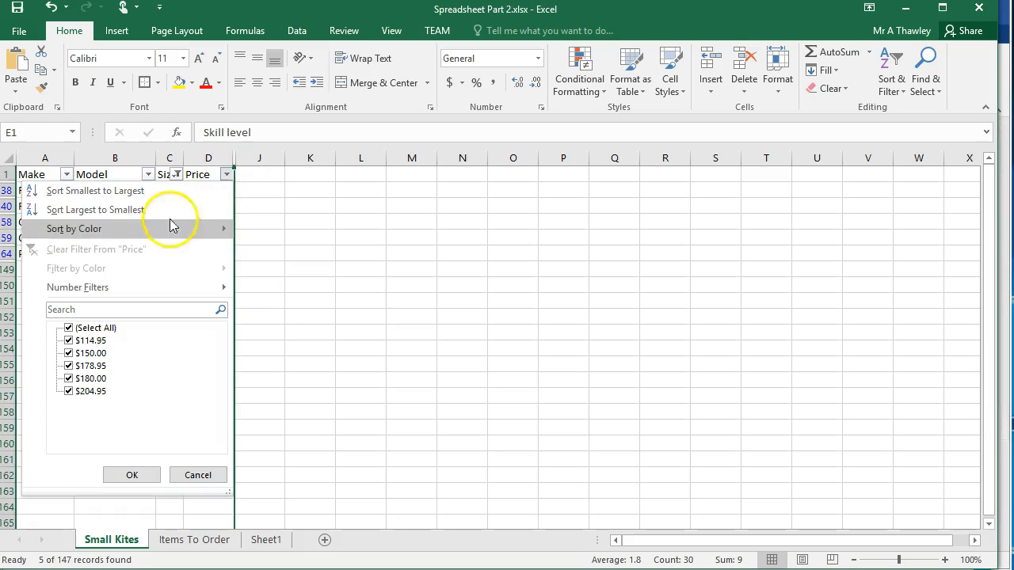
{"action": "left_click", "coordinate": [134, 194]}
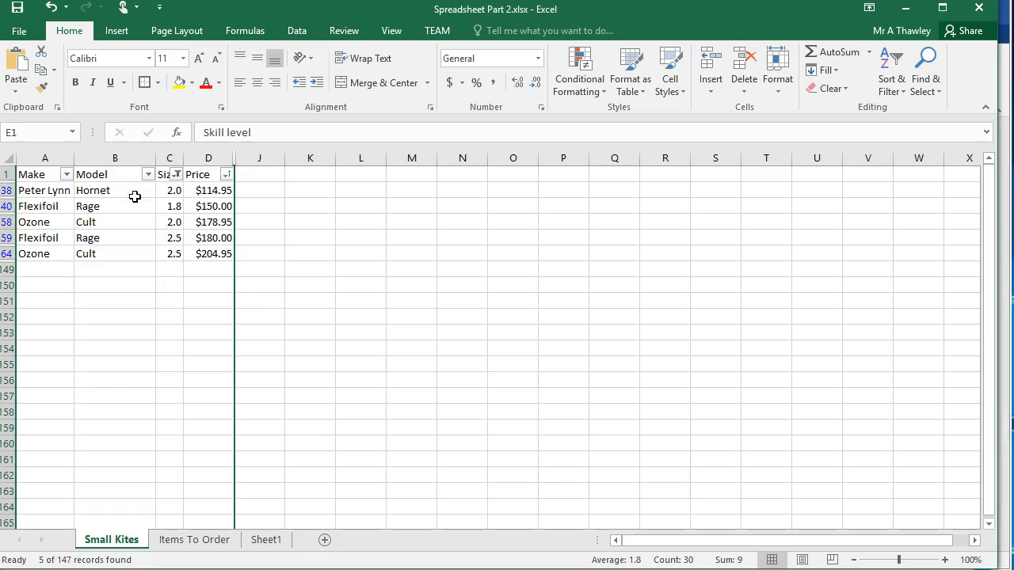
Review the import tasks in Word and copy the filtered Make, Model, Size and Price table with its headers in Excel.
{"action": "key", "text": "alt+Tab"}
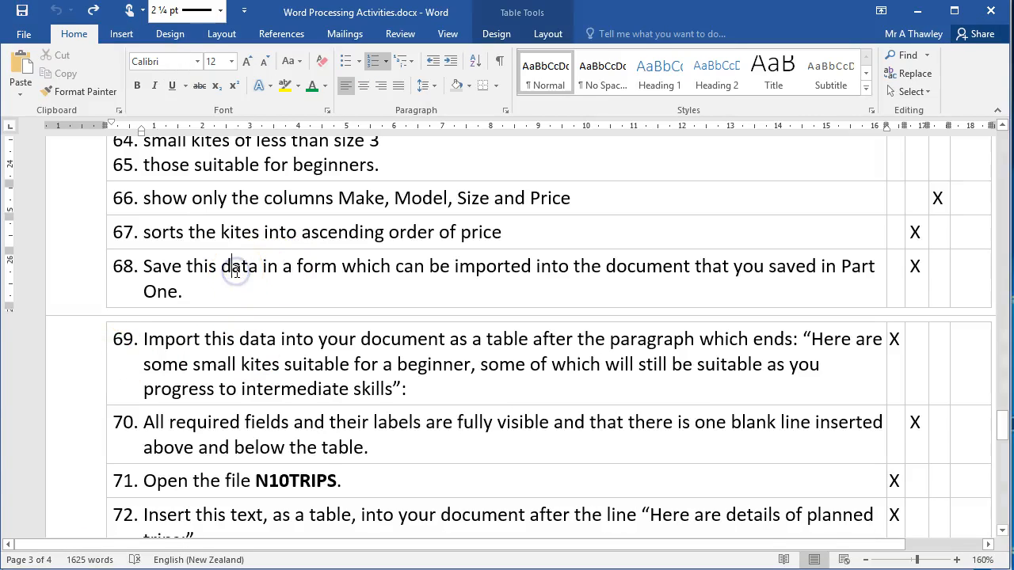
{"action": "scroll", "coordinate": [236, 271], "scroll_direction": "down", "scroll_amount": 2}
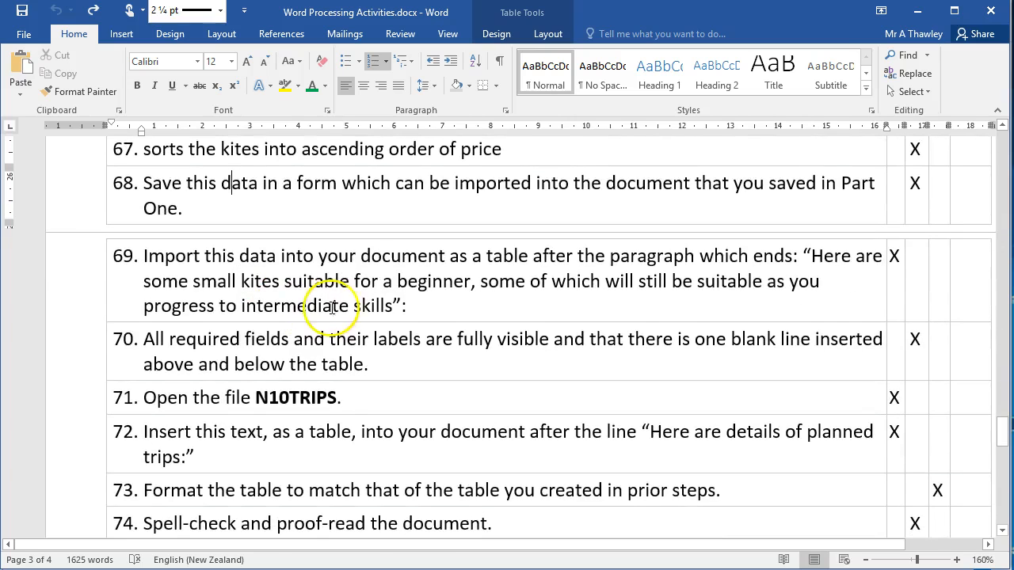
{"action": "left_click", "coordinate": [338, 305]}
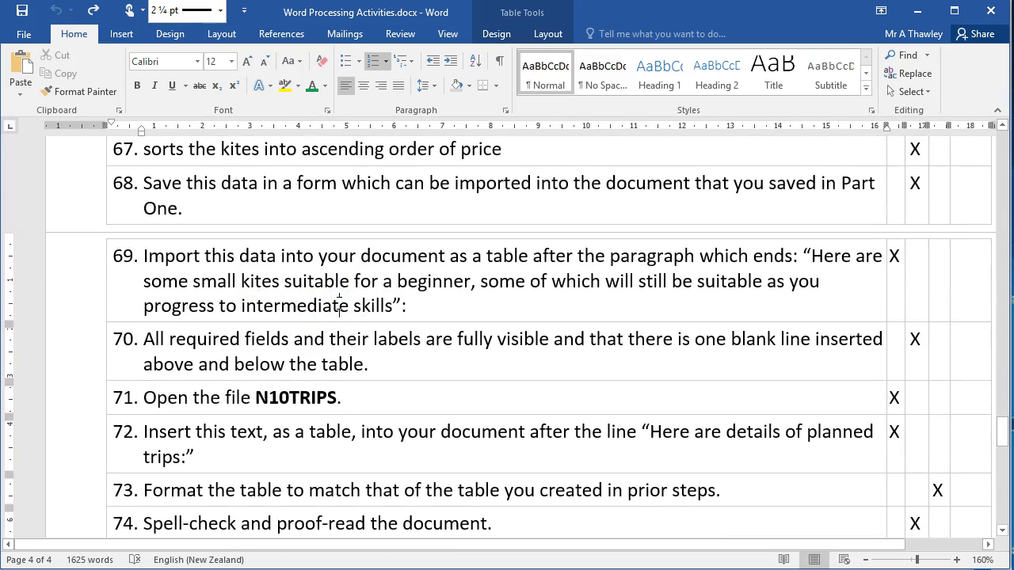
{"action": "key", "text": "alt+Tab"}
{"action": "left_click", "coordinate": [66, 174]}
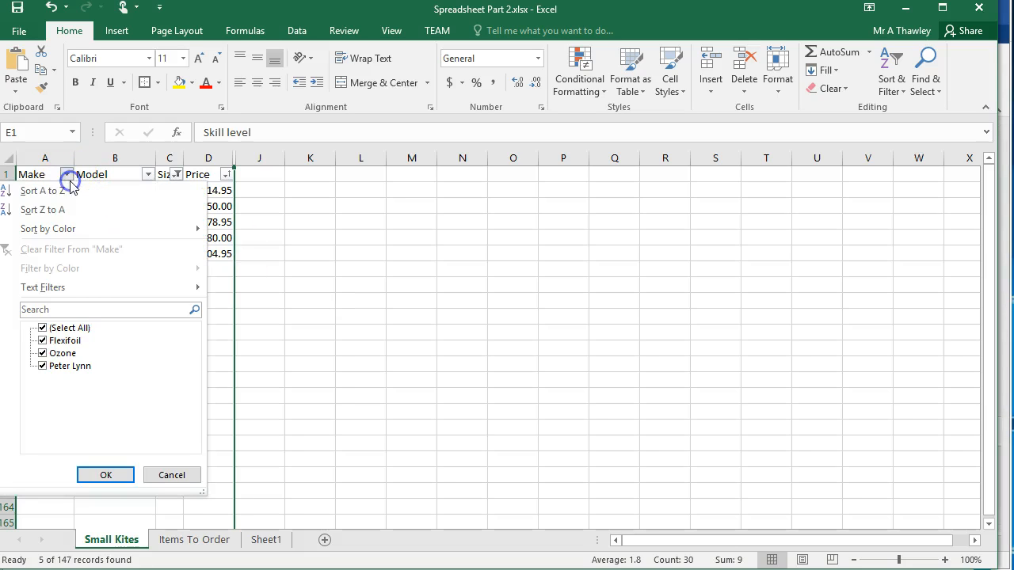
{"action": "left_click", "coordinate": [314, 273]}
{"action": "left_click_drag", "start_coordinate": [43, 175], "coordinate": [194, 259]}
{"action": "key", "text": "ctrl+c"}
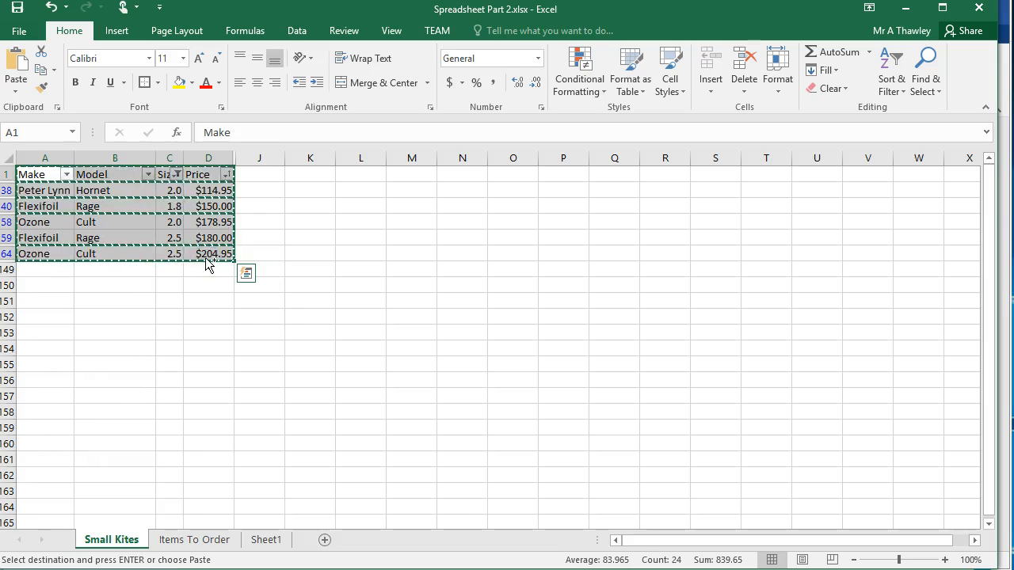
Recopy the filtered kite table in Excel, switch to Kite Surfing.docx in Word and find the text "here are some small".
{"action": "key", "text": "Escape"}
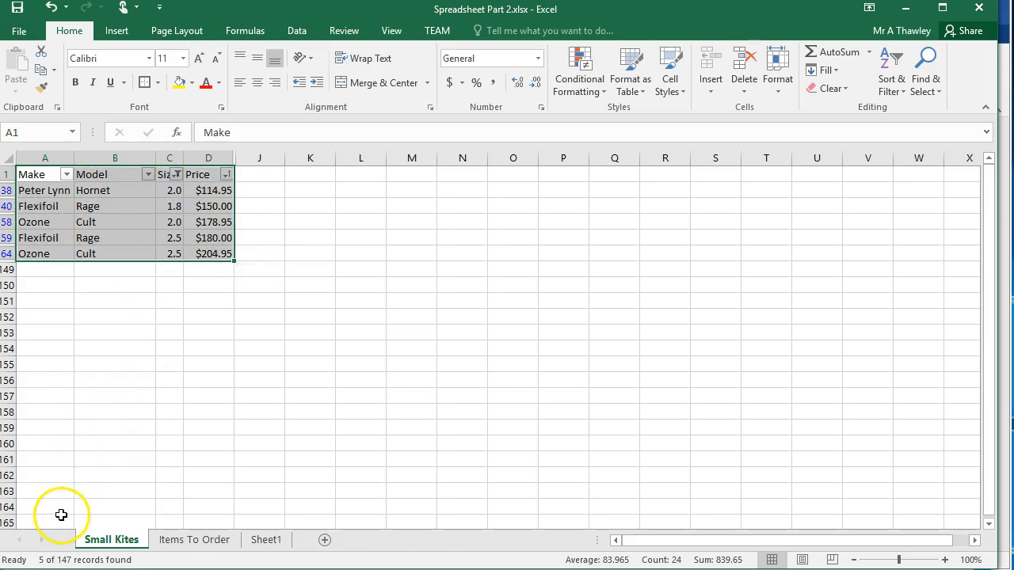
{"action": "key", "text": "ctrl+c"}
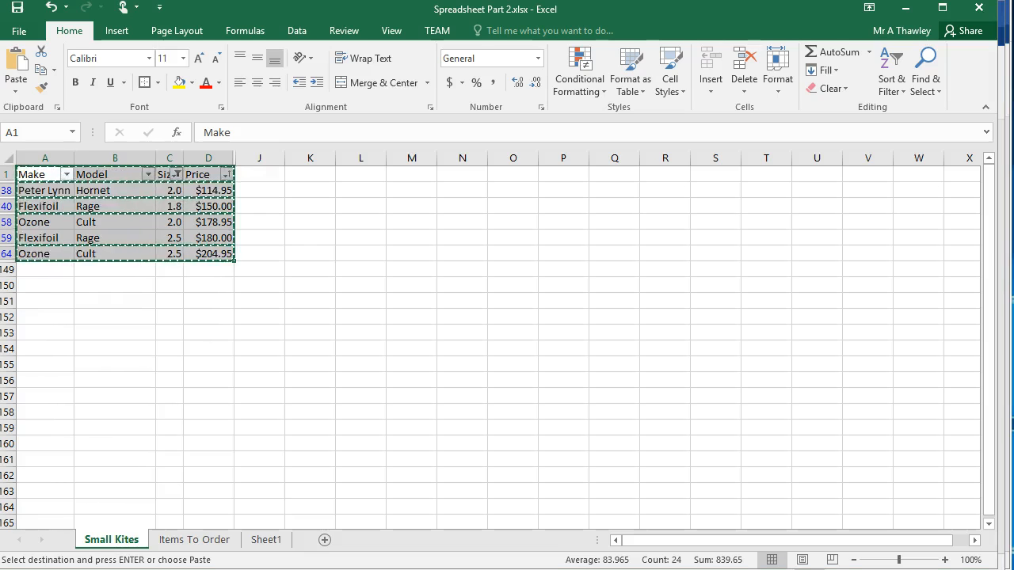
{"action": "key", "text": "alt+Tab"}
{"action": "left_click", "coordinate": [384, 461]}
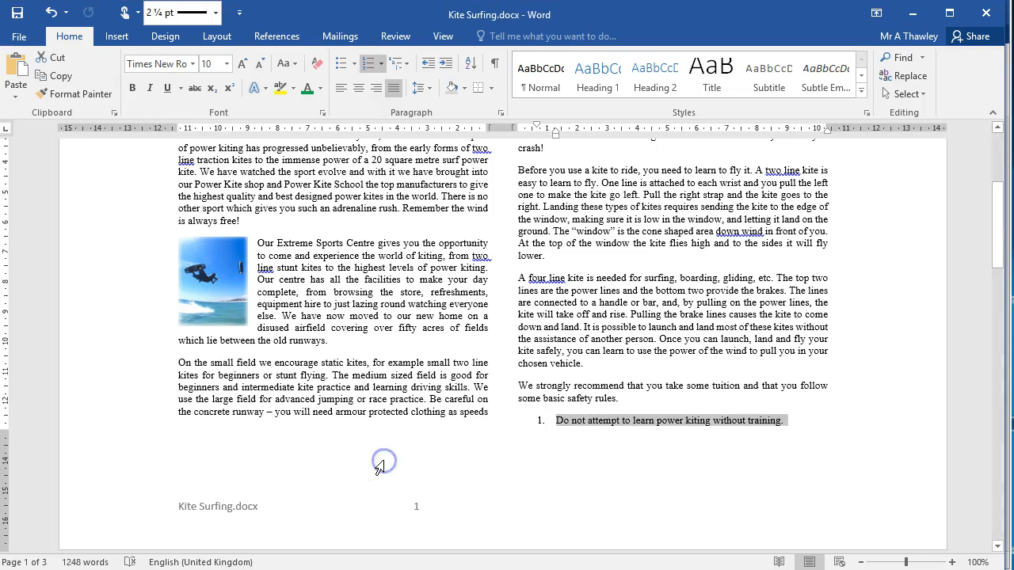
{"action": "key", "text": "ctrl+f"}
{"action": "type", "text": "here are"}
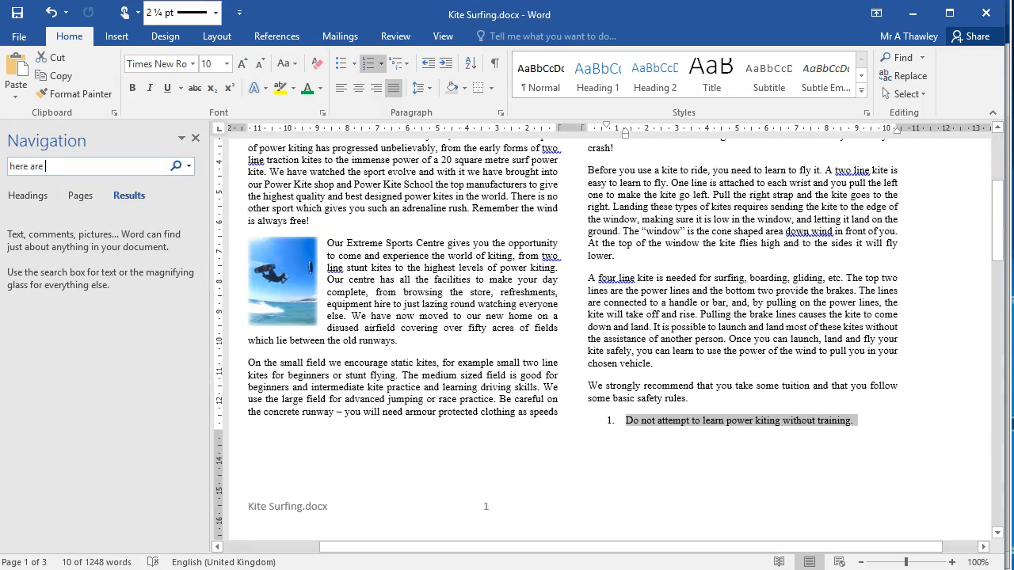
{"action": "type", "text": " some small"}
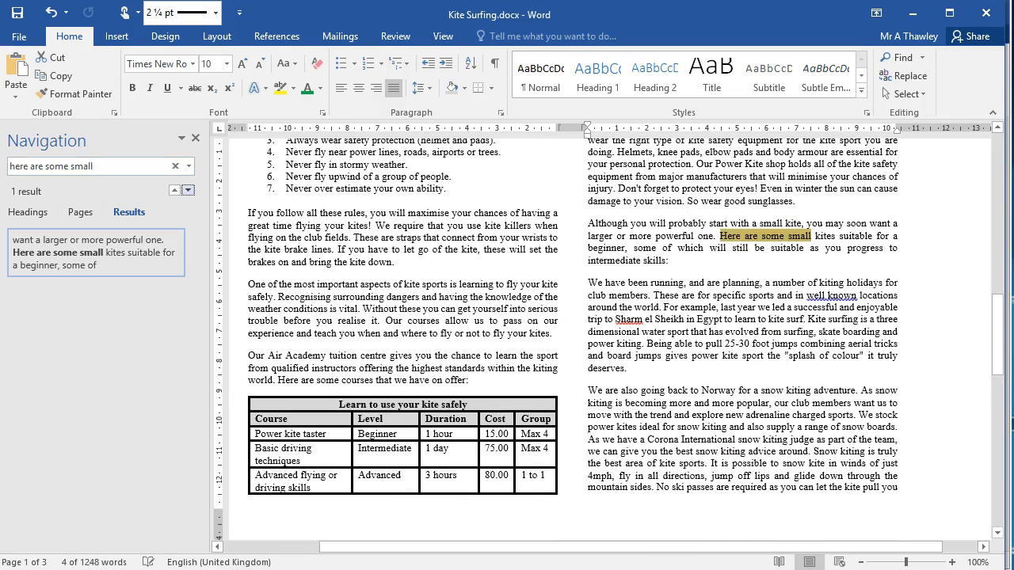
Paste the copied kite table on a new line after the paragraph ending "intermediate skills:".
{"action": "left_click", "coordinate": [675, 263]}
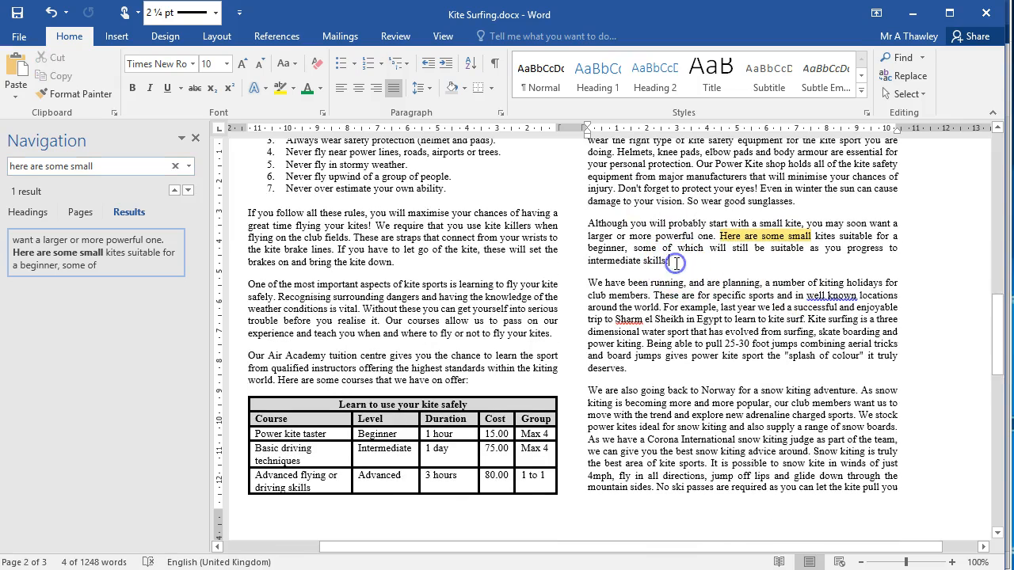
{"action": "key", "text": "Return"}
{"action": "key", "text": "ctrl+v"}
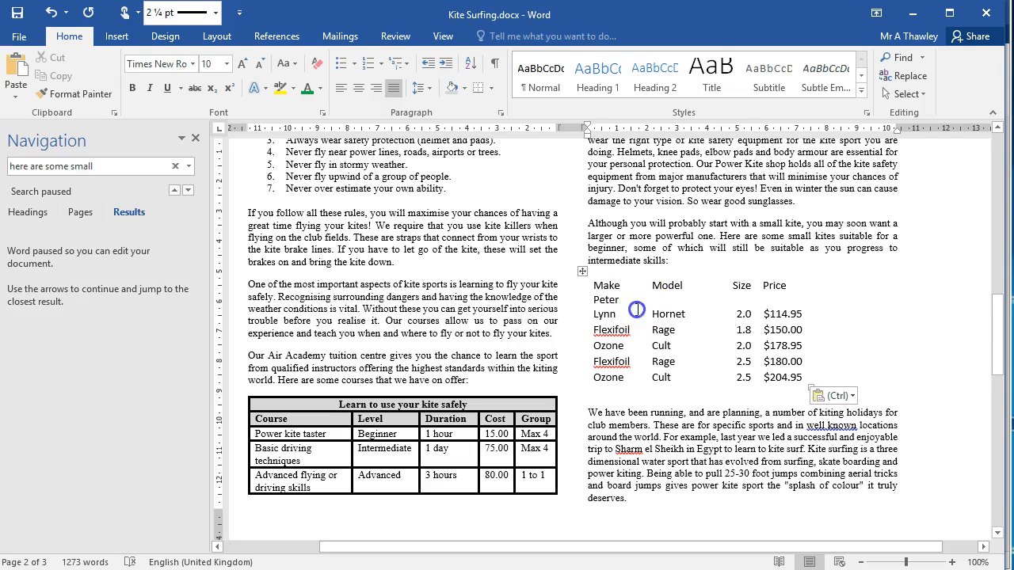
Copy the formatting of the Course heading cell onto the kite table's header row, Make through Price.
{"action": "left_click", "coordinate": [636, 310]}
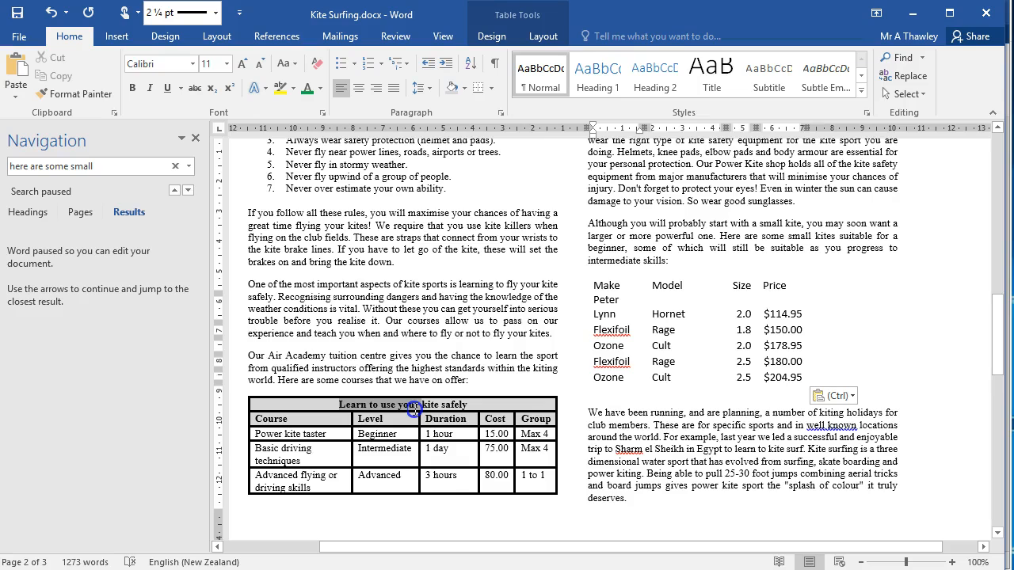
{"action": "left_click_drag", "start_coordinate": [415, 409], "coordinate": [409, 413]}
{"action": "mouse_move", "coordinate": [287, 420]}
{"action": "left_mouse_down"}
{"action": "mouse_move", "coordinate": [446, 408]}
{"action": "mouse_move", "coordinate": [478, 418]}
{"action": "mouse_move", "coordinate": [301, 397]}
{"action": "mouse_move", "coordinate": [301, 417]}
{"action": "left_mouse_up"}
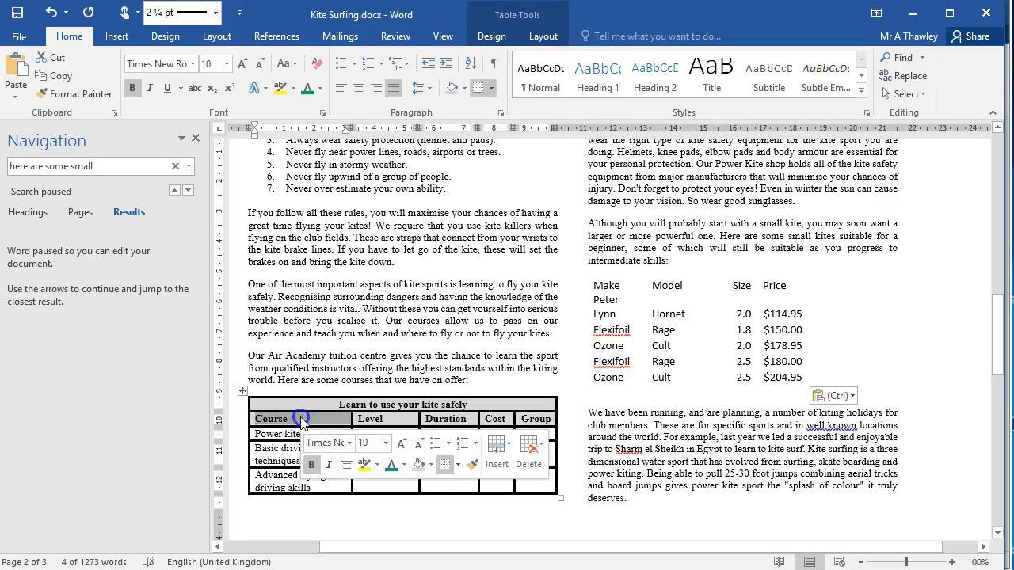
{"action": "left_click", "coordinate": [76, 94]}
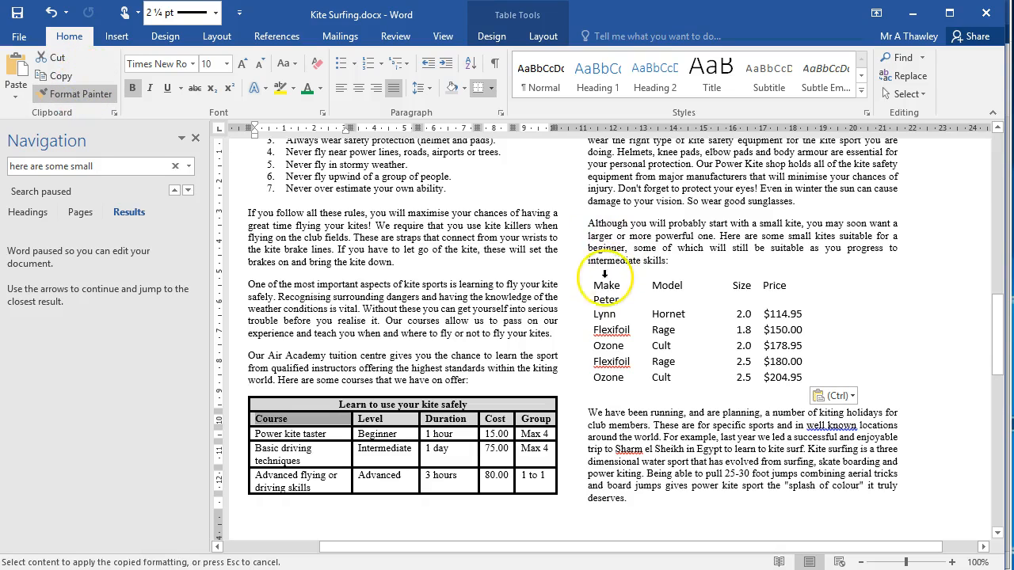
{"action": "left_click_drag", "start_coordinate": [598, 289], "coordinate": [809, 283]}
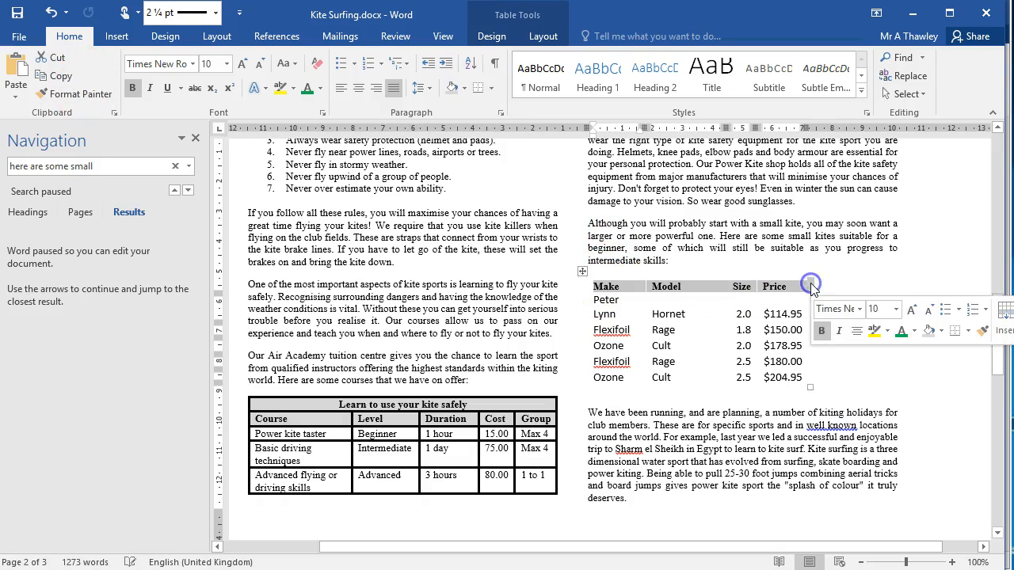
Copy the text formatting of the Power kite taster cell onto all kite rows below the header.
{"action": "triple_click", "coordinate": [285, 434]}
{"action": "left_click", "coordinate": [76, 93]}
{"action": "mouse_move", "coordinate": [594, 299]}
{"action": "left_mouse_down"}
{"action": "mouse_move", "coordinate": [814, 367]}
{"action": "mouse_move", "coordinate": [820, 383]}
{"action": "left_mouse_up"}
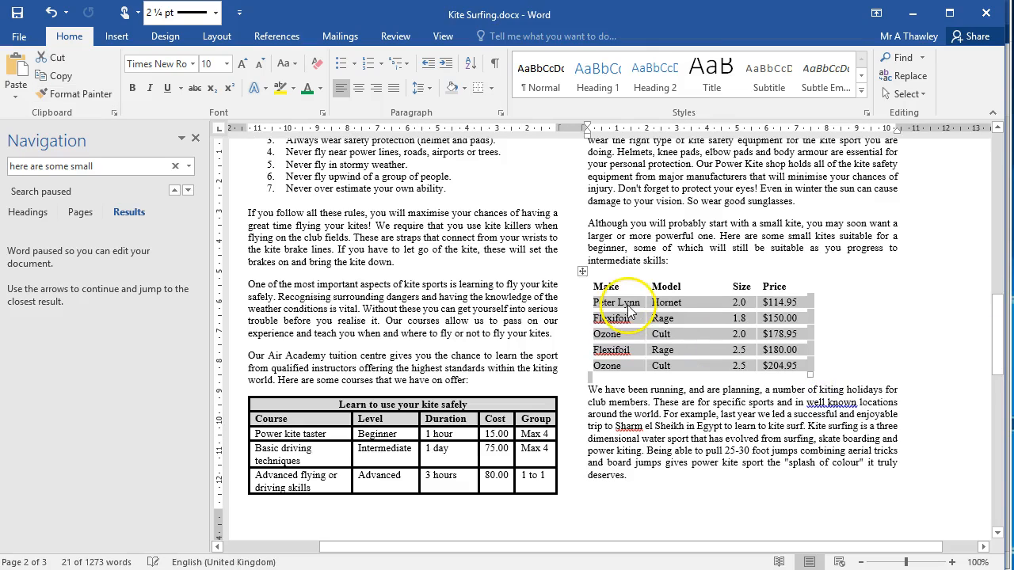
Apply 2 ¼ pt borders to all cells of the kite table.
{"action": "left_click", "coordinate": [583, 272]}
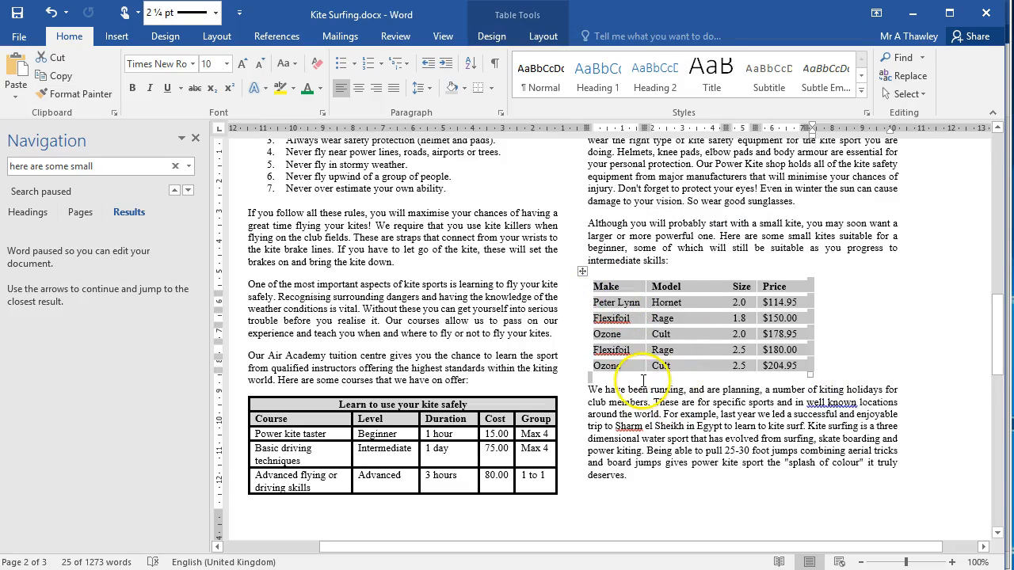
{"action": "left_click", "coordinate": [662, 351]}
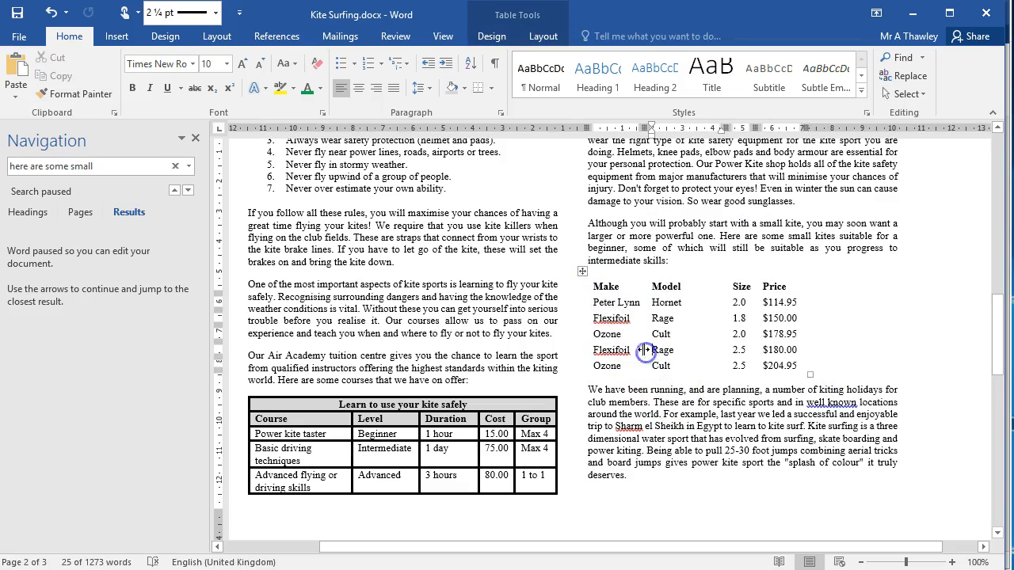
{"action": "left_click", "coordinate": [582, 271]}
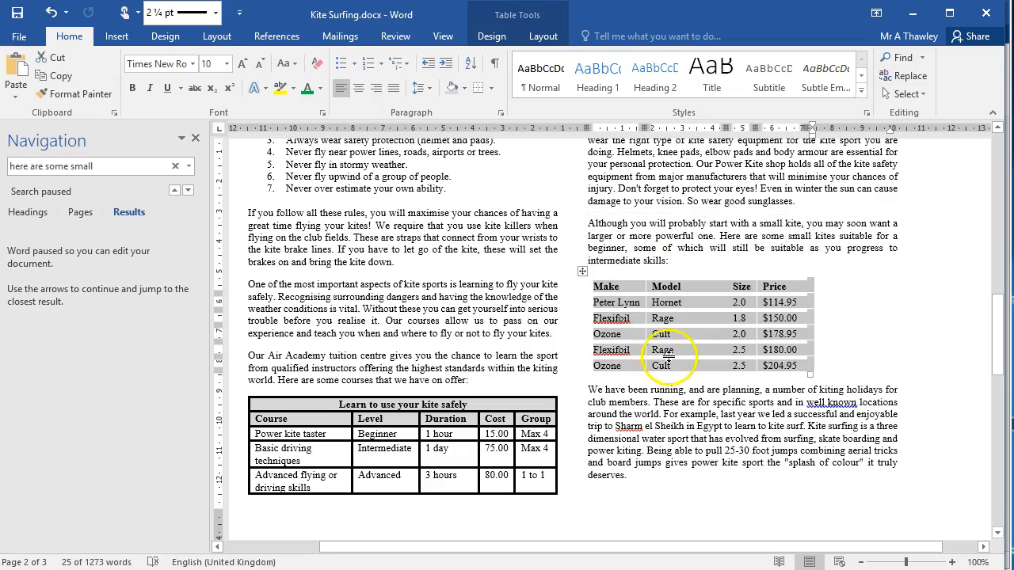
{"action": "left_click", "coordinate": [490, 35]}
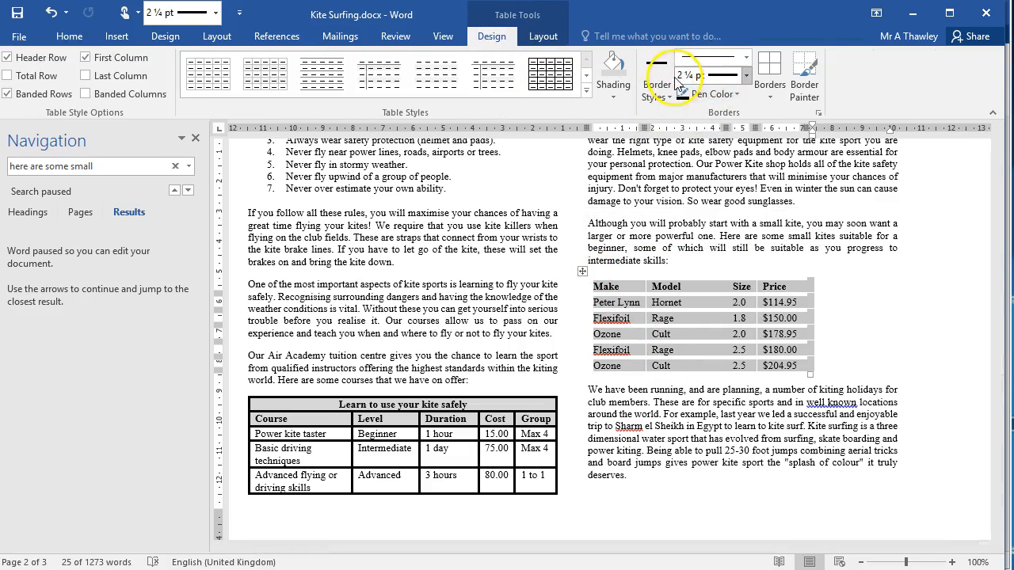
{"action": "left_click", "coordinate": [769, 97]}
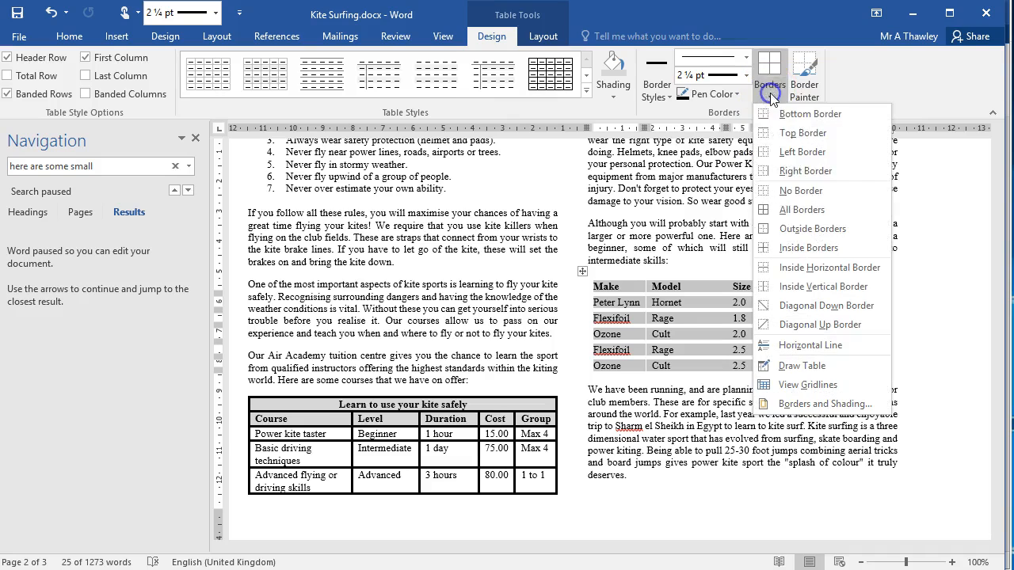
{"action": "left_click", "coordinate": [802, 210]}
{"action": "left_click", "coordinate": [634, 324]}
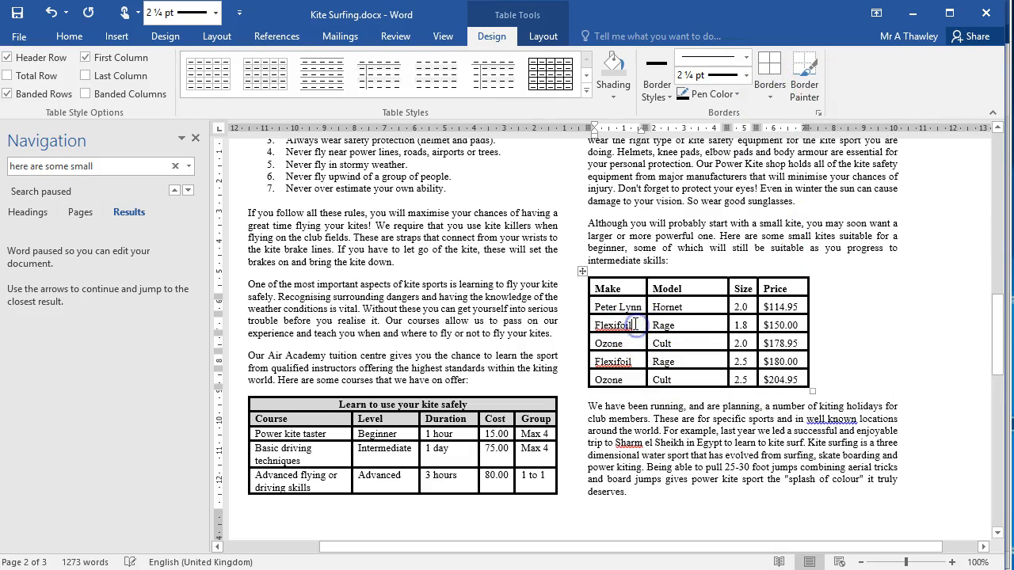
Shade the kite table's header row, Make through Price, grey like the courses table's headings.
{"action": "left_click_drag", "start_coordinate": [607, 289], "coordinate": [704, 287]}
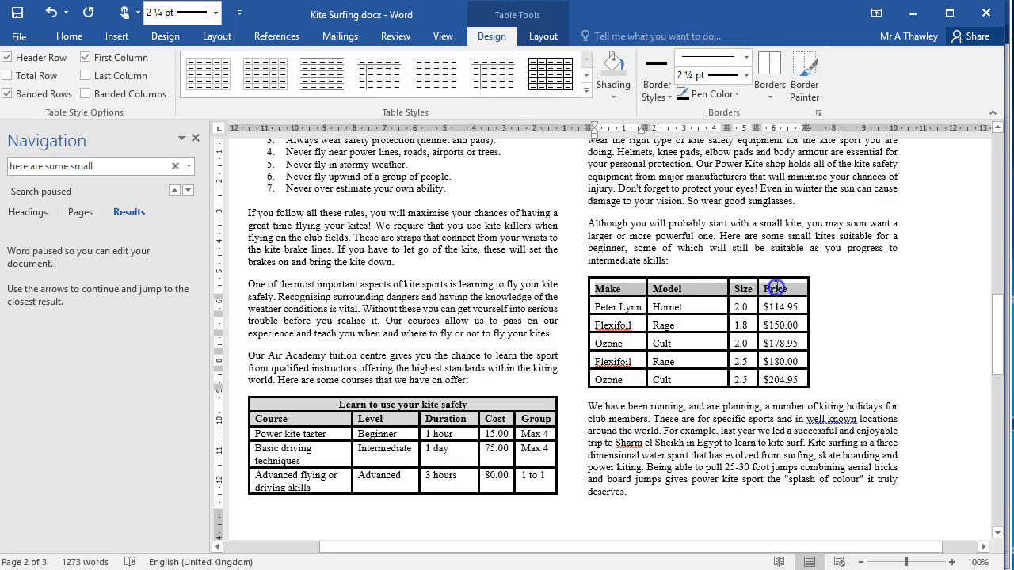
{"action": "left_click_drag", "start_coordinate": [776, 288], "coordinate": [780, 287]}
{"action": "left_click", "coordinate": [605, 72]}
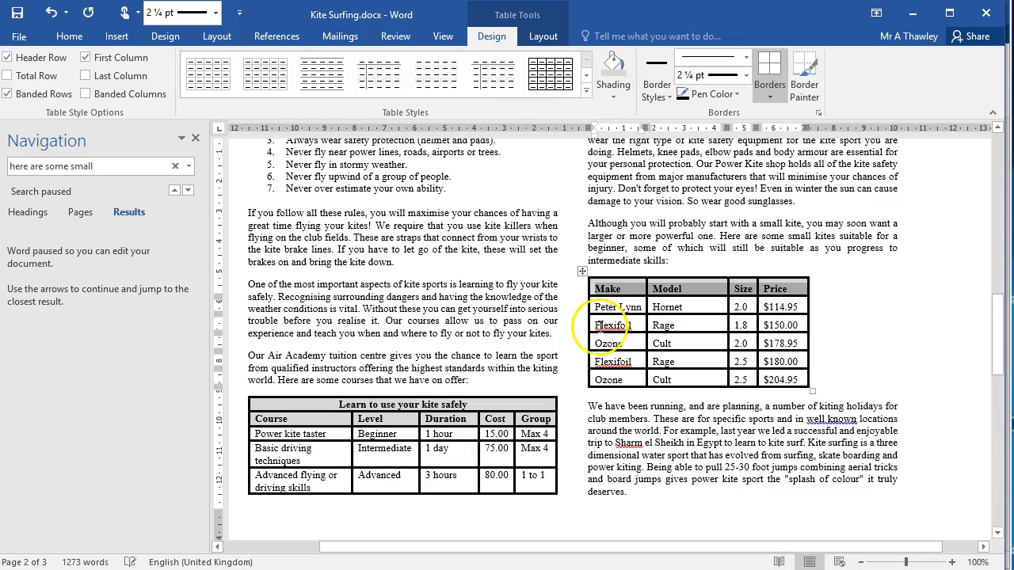
{"action": "left_click", "coordinate": [638, 442]}
Check the line spacing options for the kite table and widen its Make column slightly, narrowing the Model column.
{"action": "left_click_drag", "start_coordinate": [604, 299], "coordinate": [825, 377]}
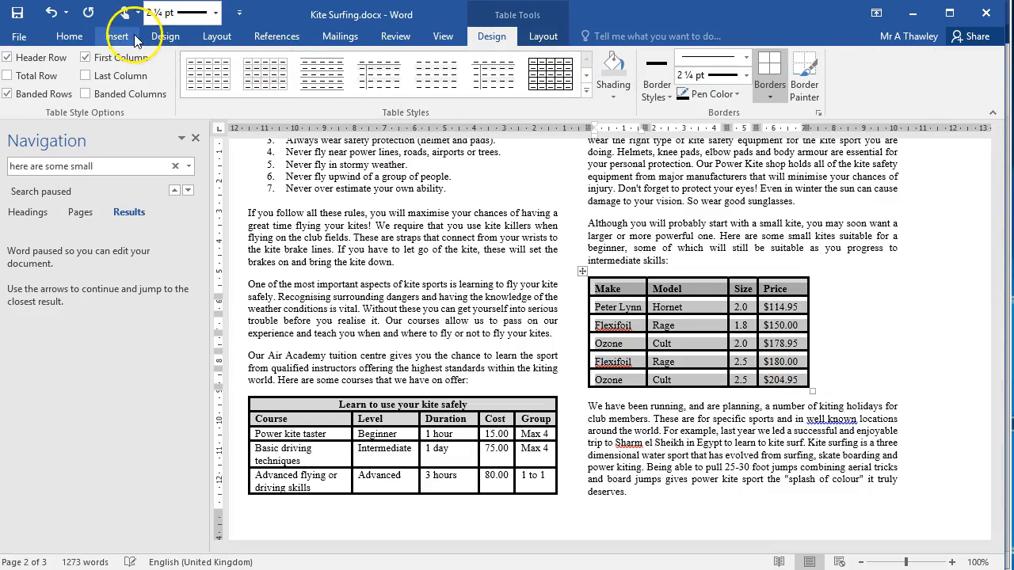
{"action": "left_click", "coordinate": [77, 37]}
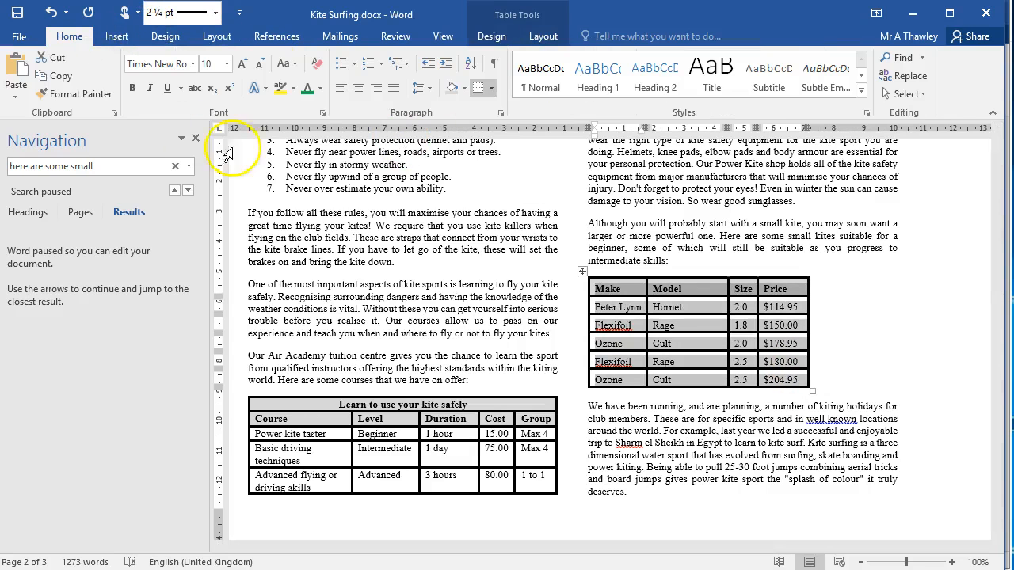
{"action": "left_click", "coordinate": [425, 95]}
{"action": "left_click", "coordinate": [715, 185]}
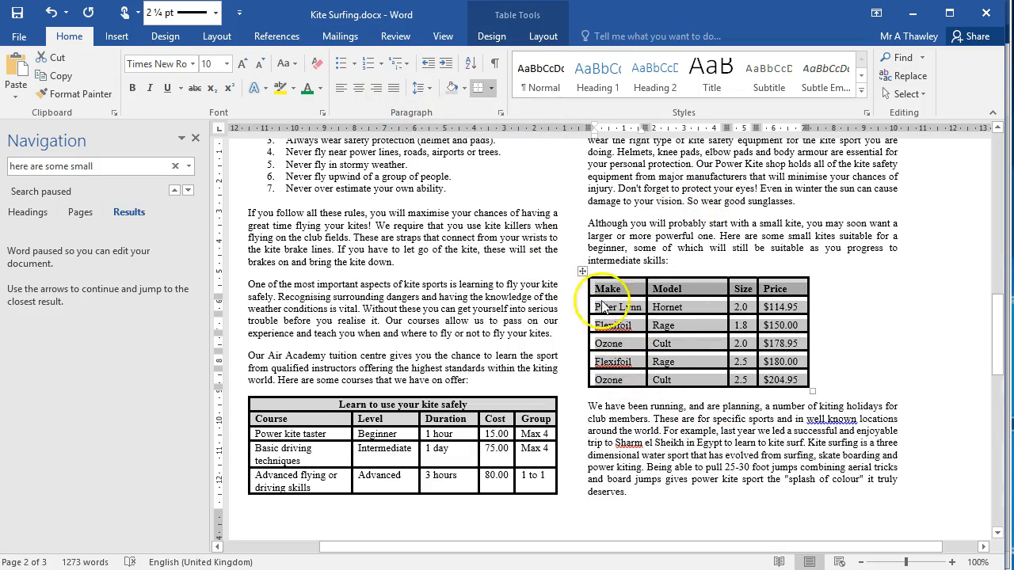
{"action": "left_click", "coordinate": [666, 410]}
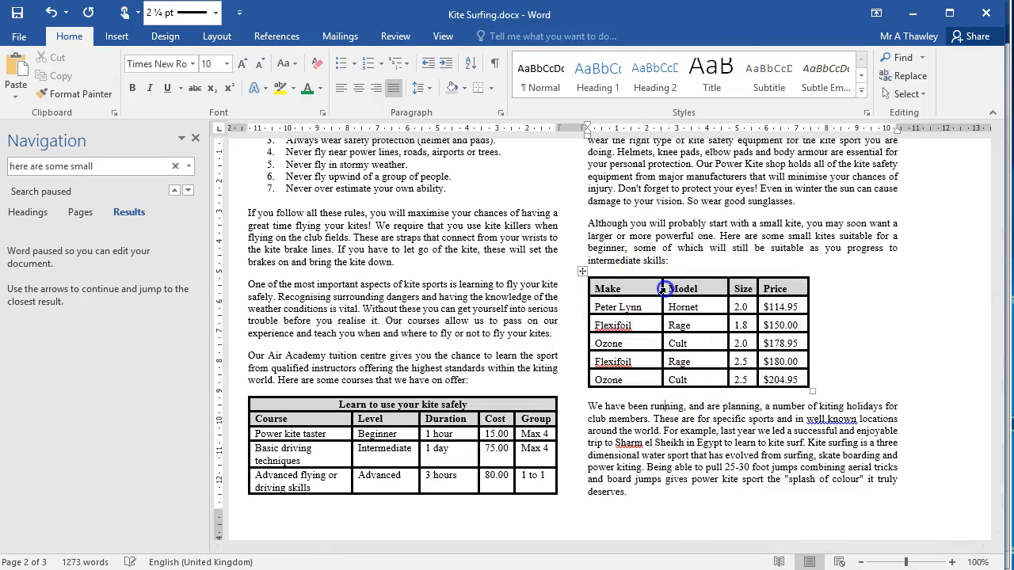
{"action": "left_click_drag", "start_coordinate": [646, 287], "coordinate": [662, 287]}
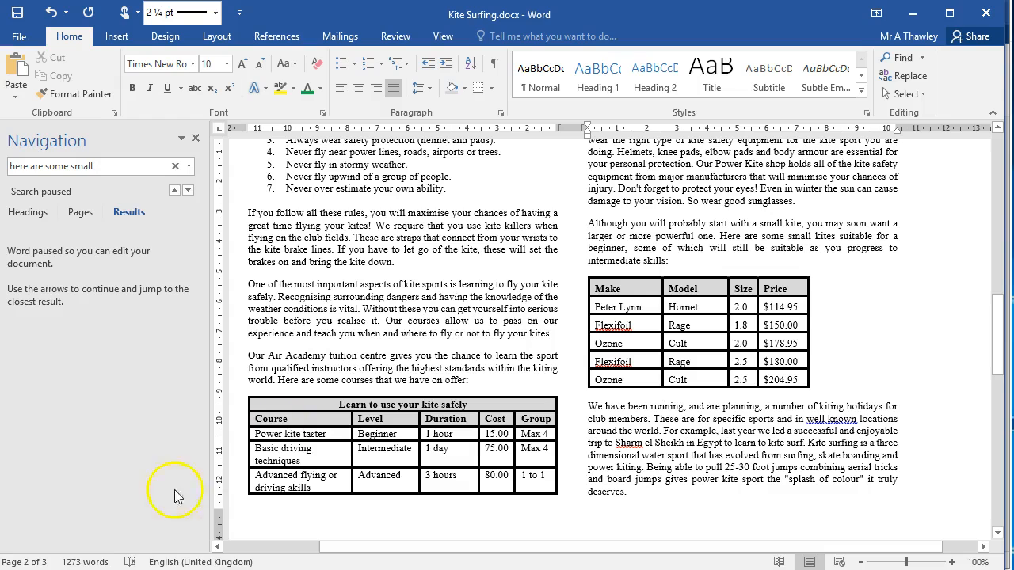
Open N10TRIPS.rtf from the FILES folder and select the whole trips list, from the Destination heading to the Oxford line.
{"action": "left_click", "coordinate": [349, 355]}
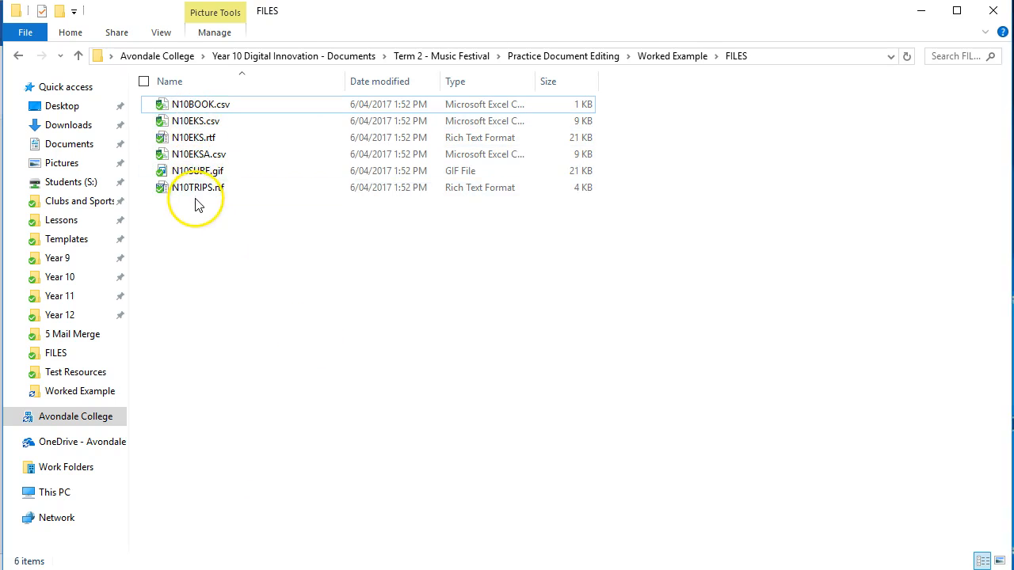
{"action": "left_click", "coordinate": [198, 190]}
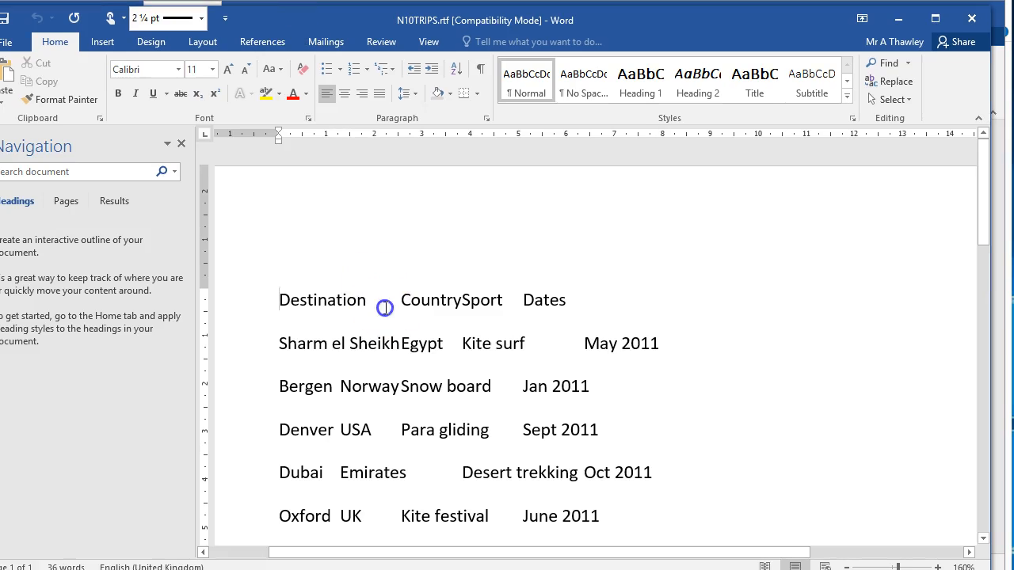
{"action": "left_click_drag", "start_coordinate": [277, 297], "coordinate": [640, 448]}
{"action": "key", "text": "ctrl+c"}
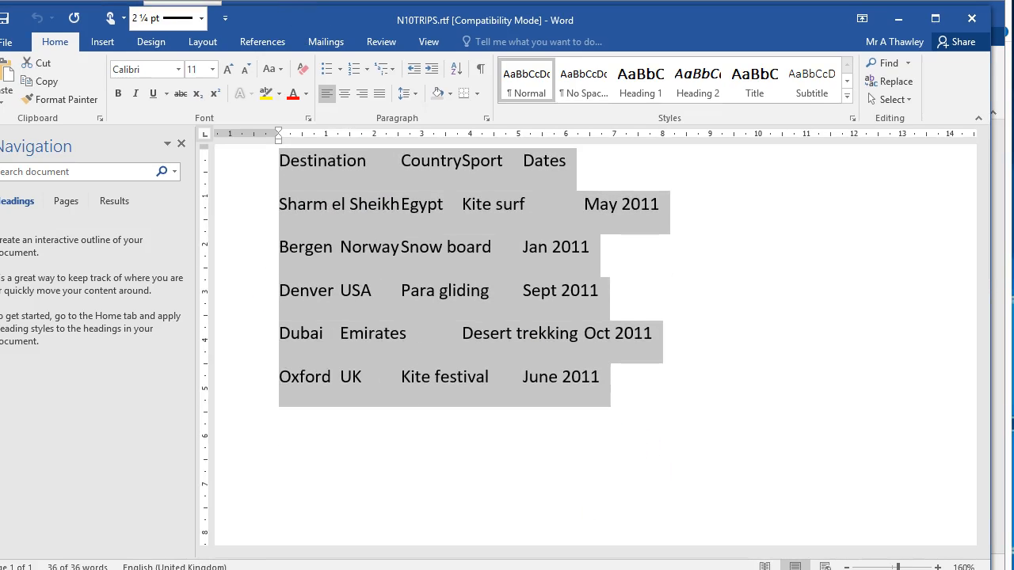
Switch to Kite Surfing.docx and search the document for "here are some detail".
{"action": "key", "text": "alt+Tab"}
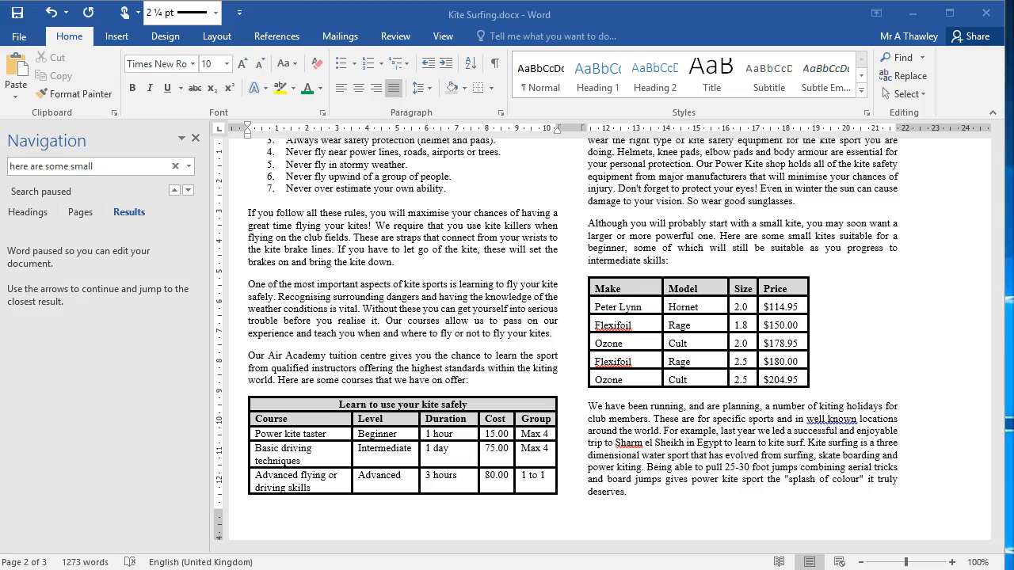
{"action": "scroll", "coordinate": [694, 478], "scroll_direction": "down", "scroll_amount": 5}
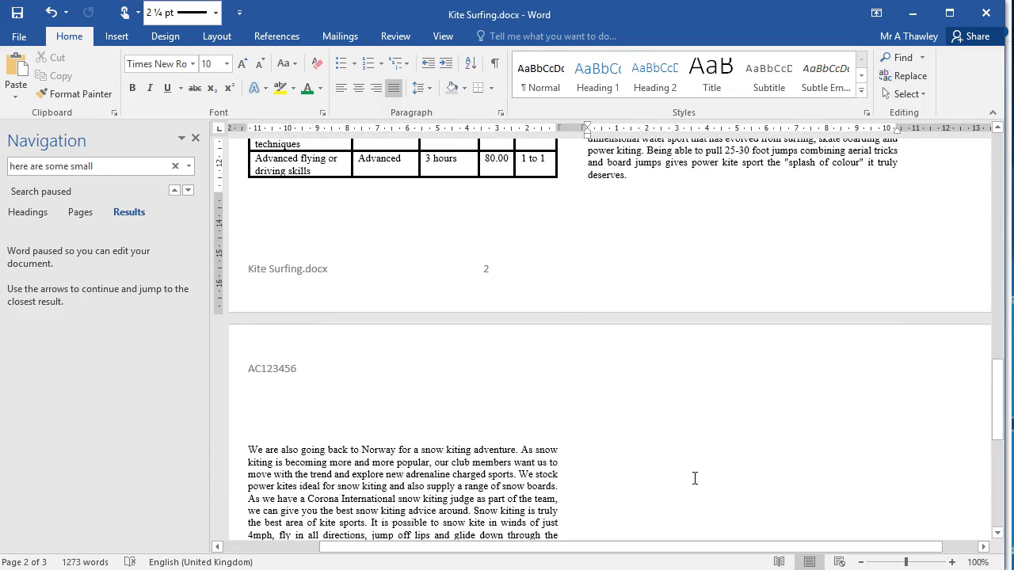
{"action": "key", "text": "ctrl+f"}
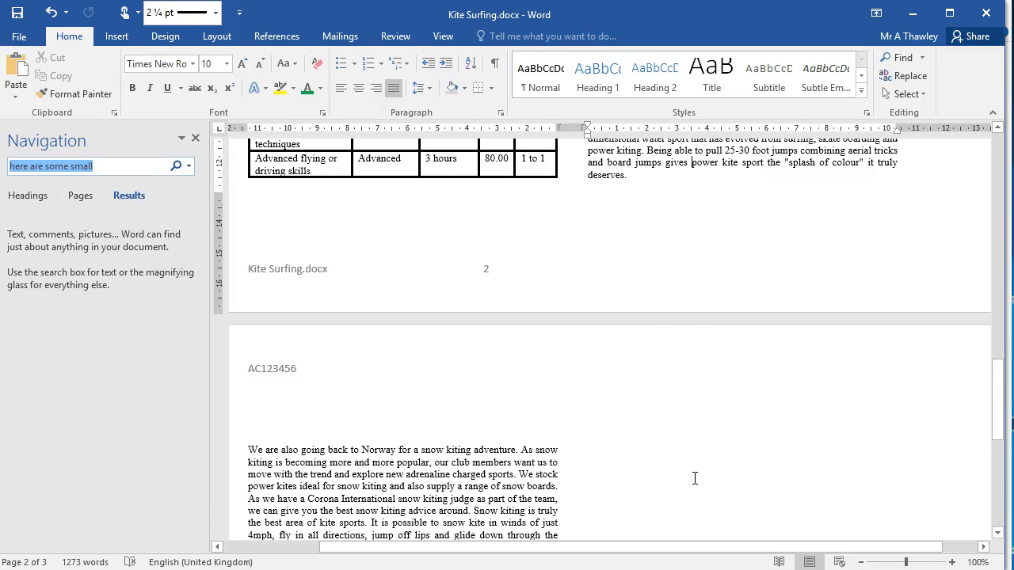
{"action": "key", "text": "Return"}
{"action": "type", "text": "here are"}
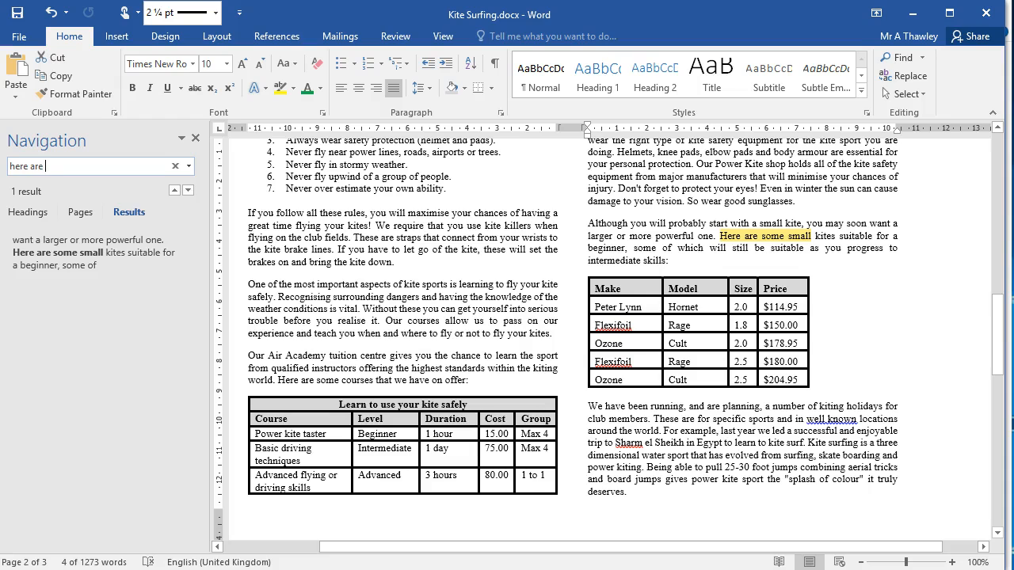
{"action": "type", "text": " some detail"}
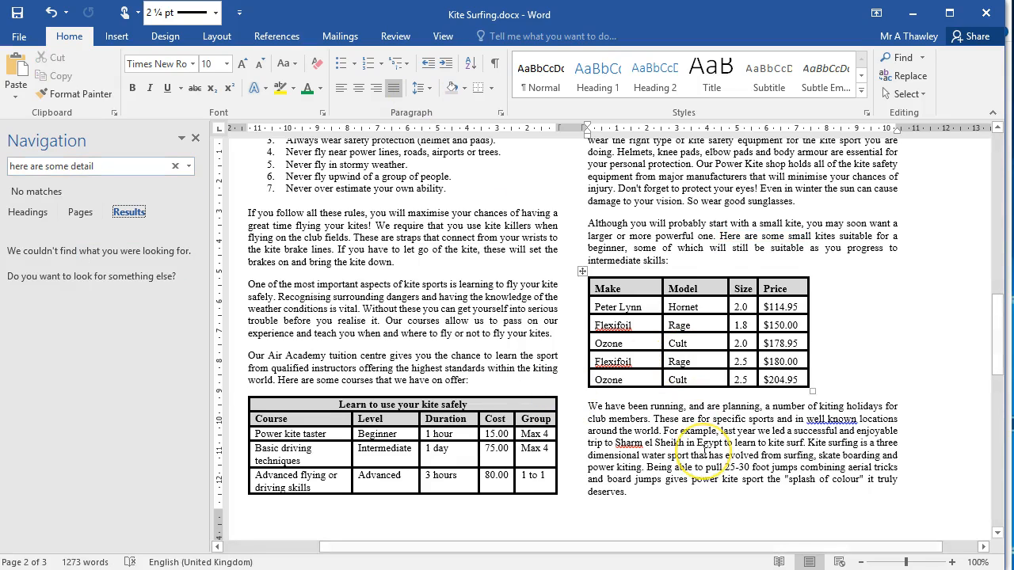
Find "here are detail" and paste the copied trips list on a new line below "Here are details of planned trips:".
{"action": "scroll", "coordinate": [673, 466], "scroll_direction": "down", "scroll_amount": 1}
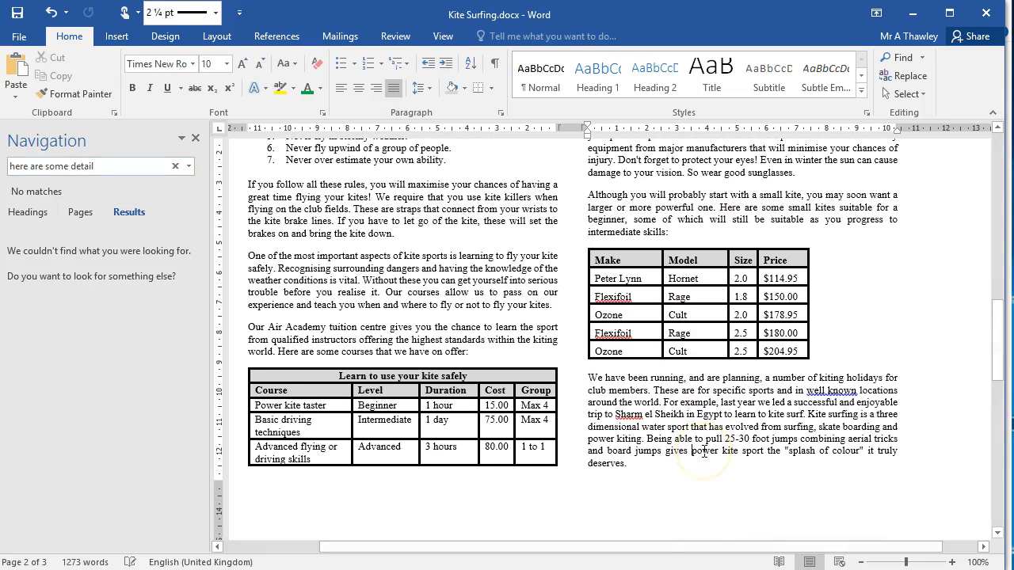
{"action": "left_click", "coordinate": [124, 163]}
{"action": "left_click", "coordinate": [73, 165]}
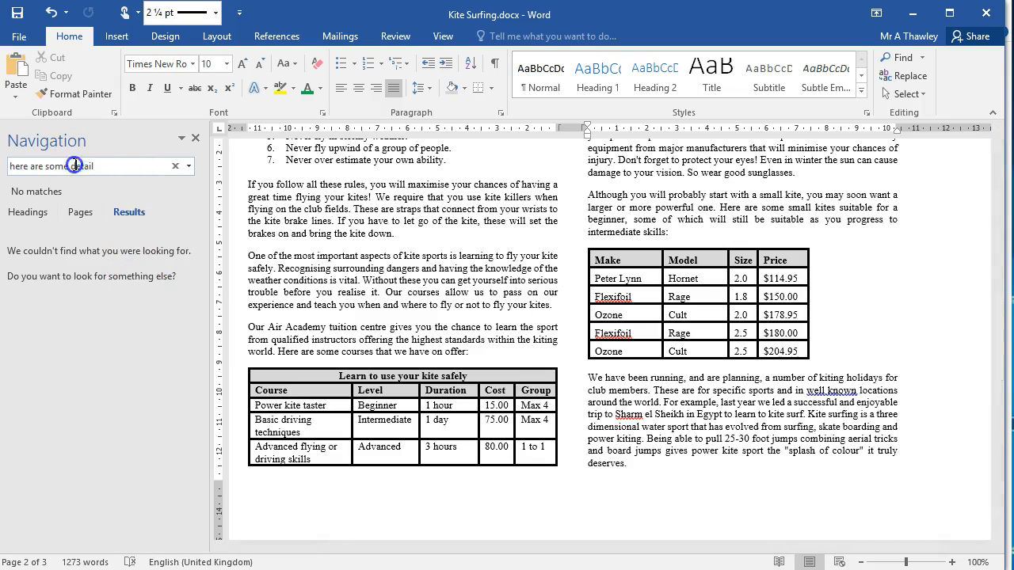
{"action": "type", "text": "d"}
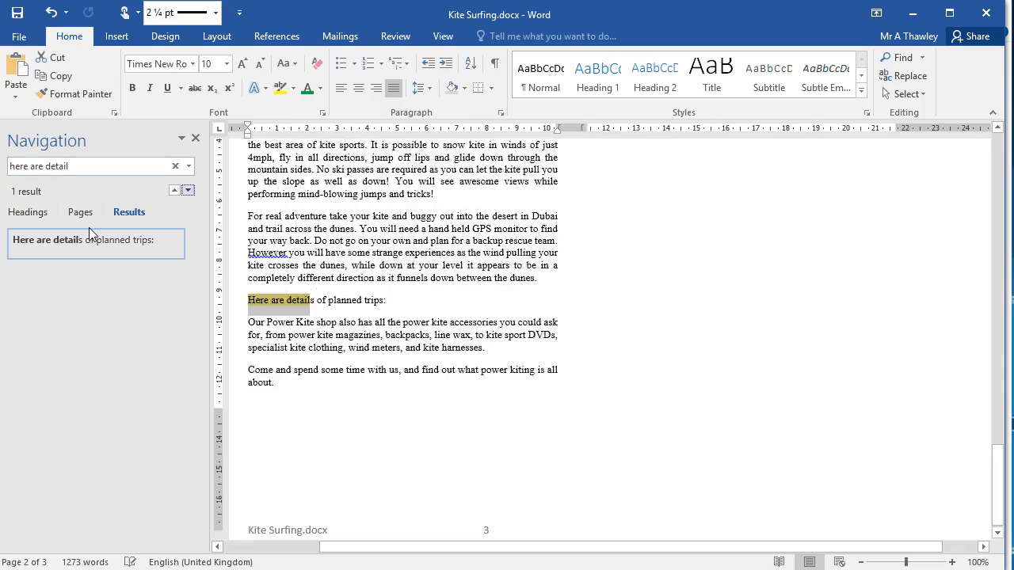
{"action": "left_click", "coordinate": [150, 249]}
{"action": "left_click", "coordinate": [402, 254]}
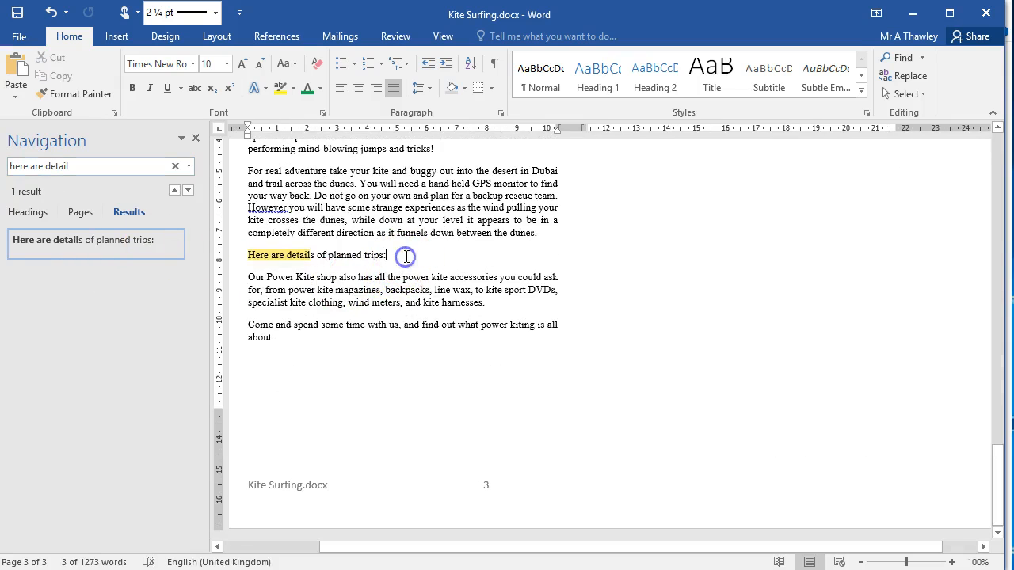
{"action": "key", "text": "Return"}
{"action": "key", "text": "ctrl+v"}
{"action": "scroll", "coordinate": [346, 381], "scroll_direction": "down", "scroll_amount": 3}
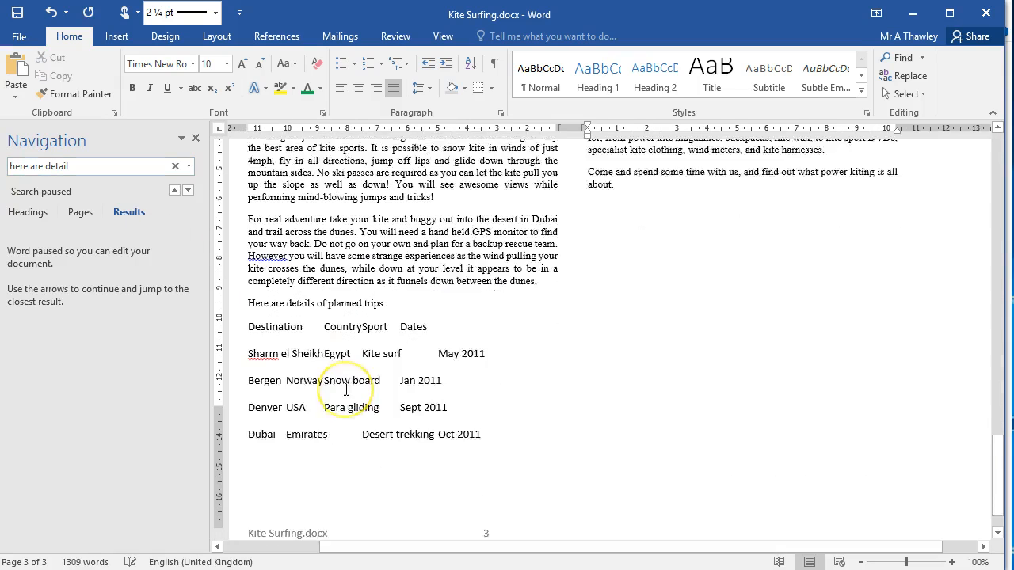
Convert the pasted trips list, from the Destination heading to the Oxford line, into a four-column table with text separated at tabs.
{"action": "left_click_drag", "start_coordinate": [244, 273], "coordinate": [559, 441]}
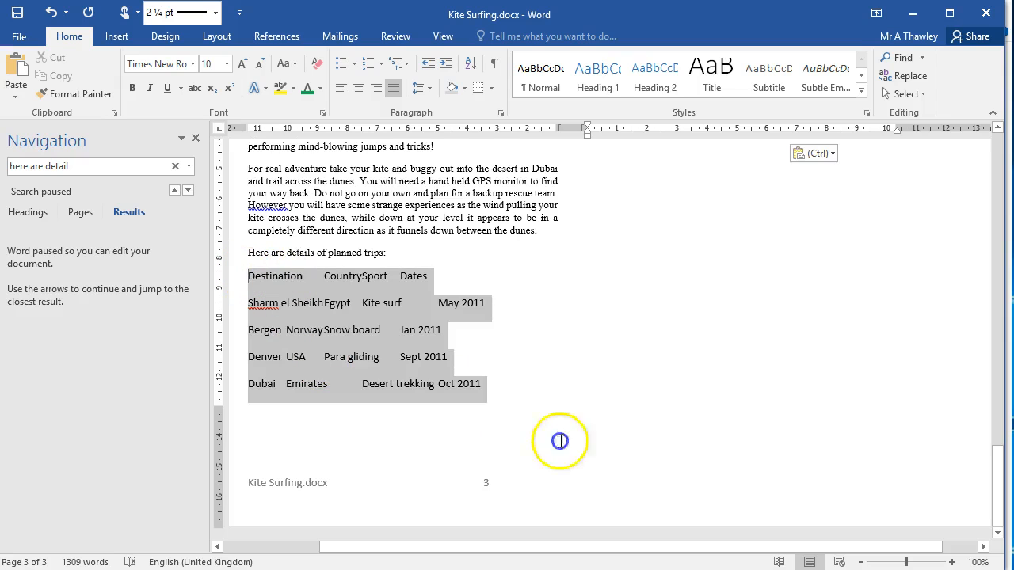
{"action": "scroll", "coordinate": [582, 456], "scroll_direction": "up", "scroll_amount": 8}
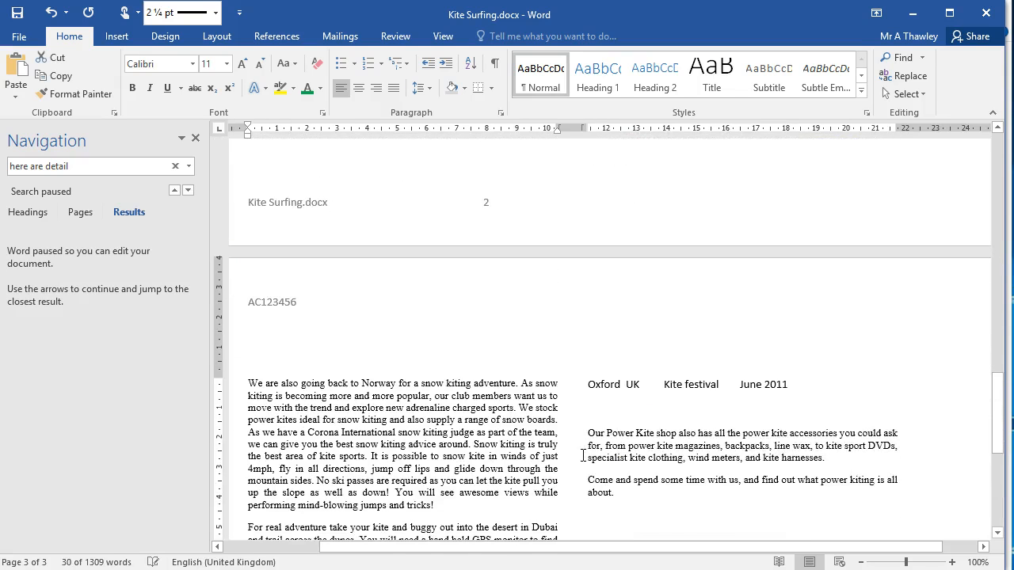
{"action": "triple_click", "coordinate": [792, 385]}
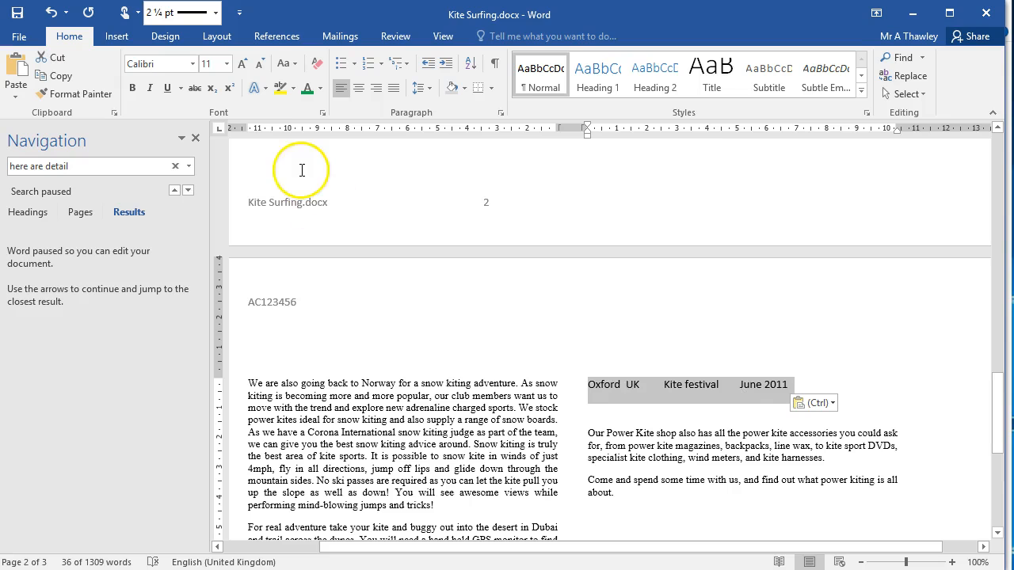
{"action": "scroll", "coordinate": [261, 106], "scroll_direction": "down", "scroll_amount": 7}
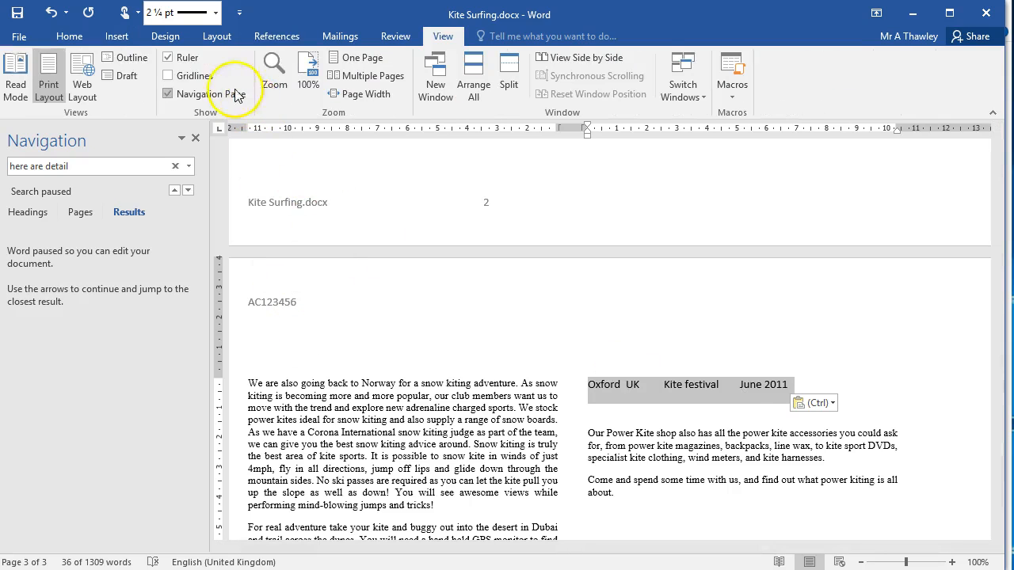
{"action": "left_click", "coordinate": [98, 37]}
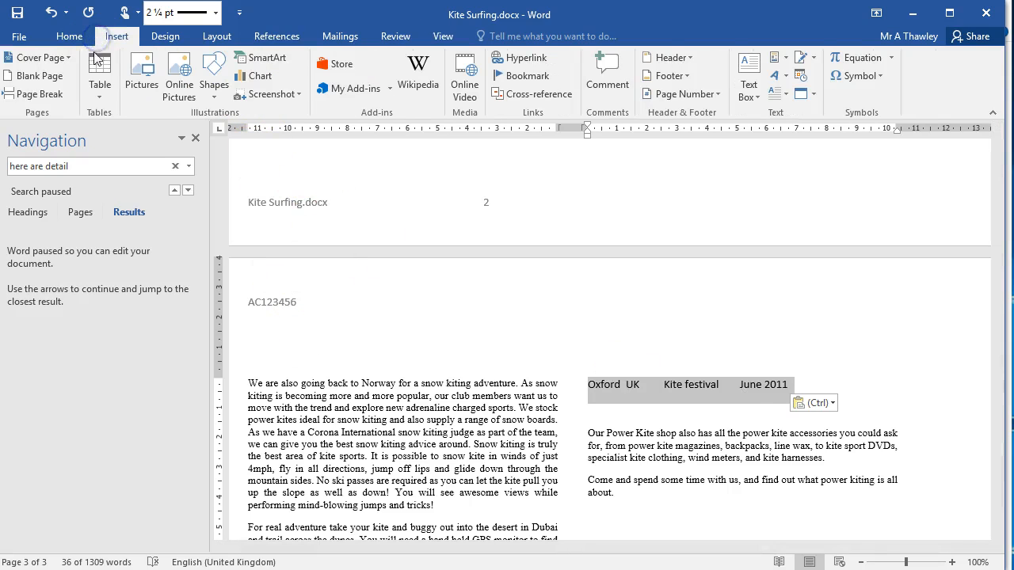
{"action": "left_click", "coordinate": [95, 96]}
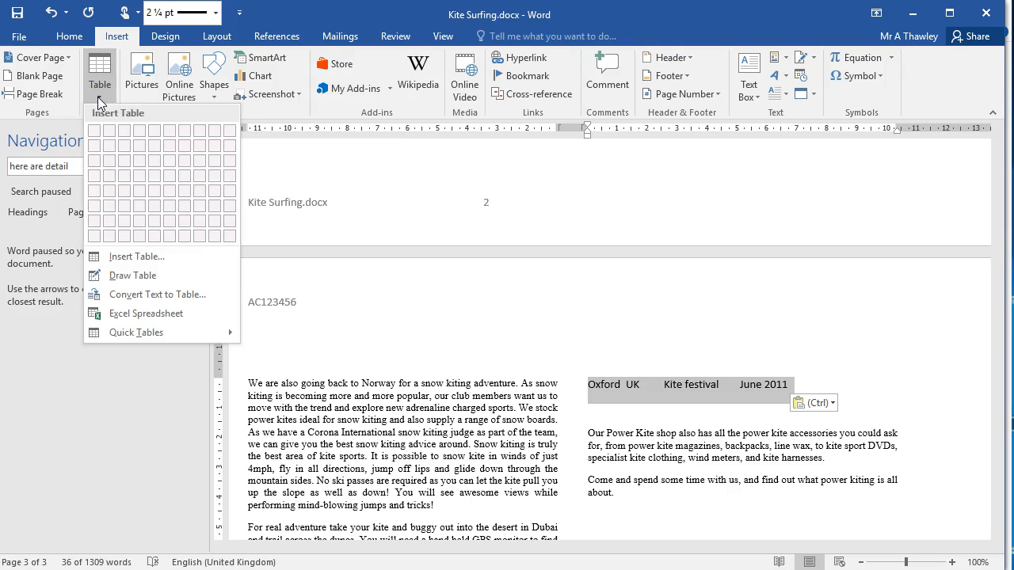
{"action": "left_click", "coordinate": [177, 296]}
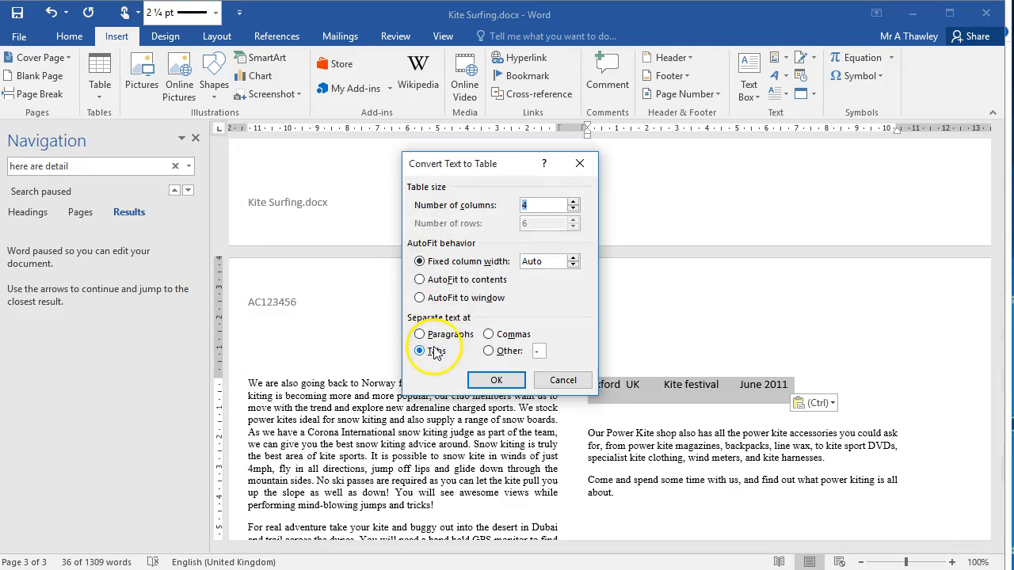
{"action": "left_click", "coordinate": [495, 379]}
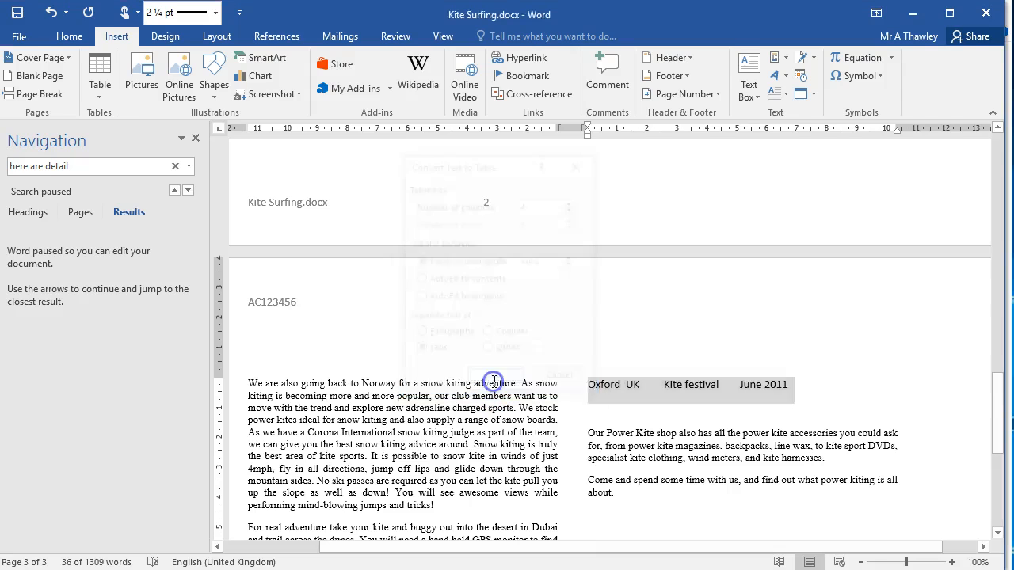
{"action": "scroll", "coordinate": [495, 382], "scroll_direction": "down", "scroll_amount": 6}
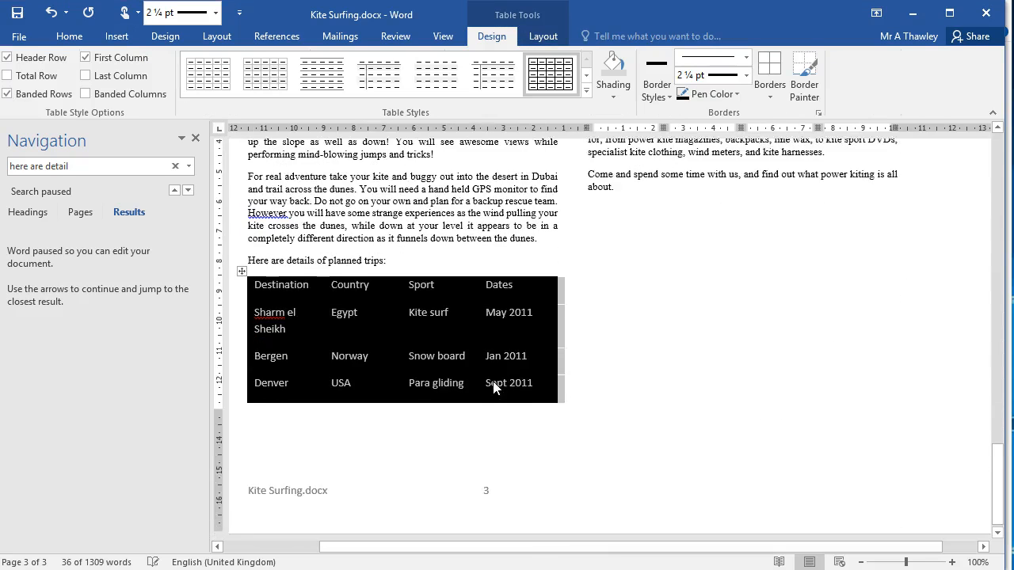
Copy the body text's Times New Roman 10 formatting onto all cells of the trips table with Format Painter.
{"action": "scroll", "coordinate": [493, 386], "scroll_direction": "up", "scroll_amount": 1}
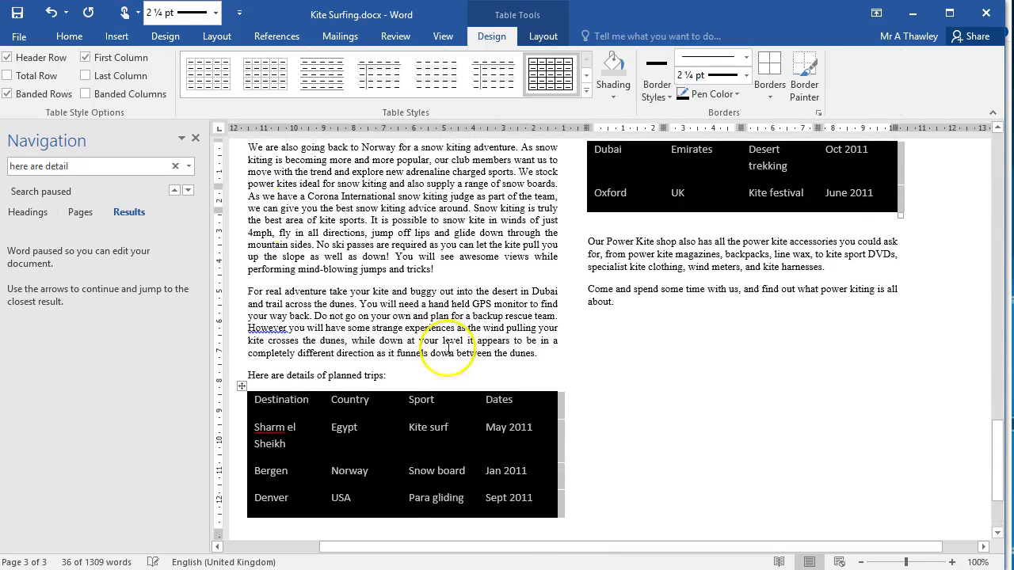
{"action": "left_click", "coordinate": [69, 37]}
{"action": "left_click", "coordinate": [79, 93]}
{"action": "left_click_drag", "start_coordinate": [273, 232], "coordinate": [315, 243]}
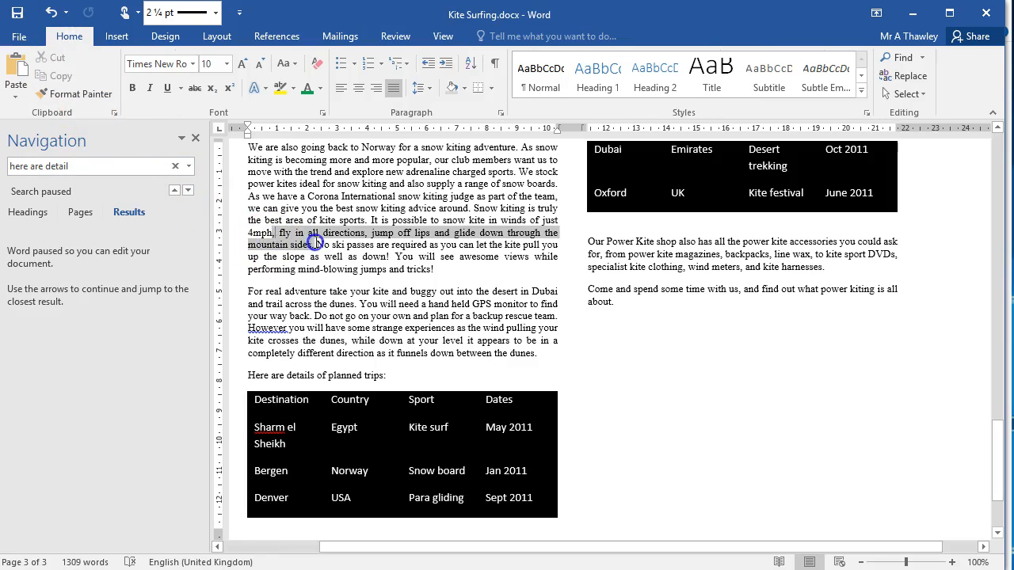
{"action": "left_click", "coordinate": [82, 95]}
{"action": "left_click", "coordinate": [77, 97]}
{"action": "mouse_move", "coordinate": [254, 399]}
{"action": "left_mouse_down"}
{"action": "mouse_move", "coordinate": [499, 428]}
{"action": "mouse_move", "coordinate": [772, 190]}
{"action": "mouse_move", "coordinate": [879, 198]}
{"action": "left_mouse_up"}
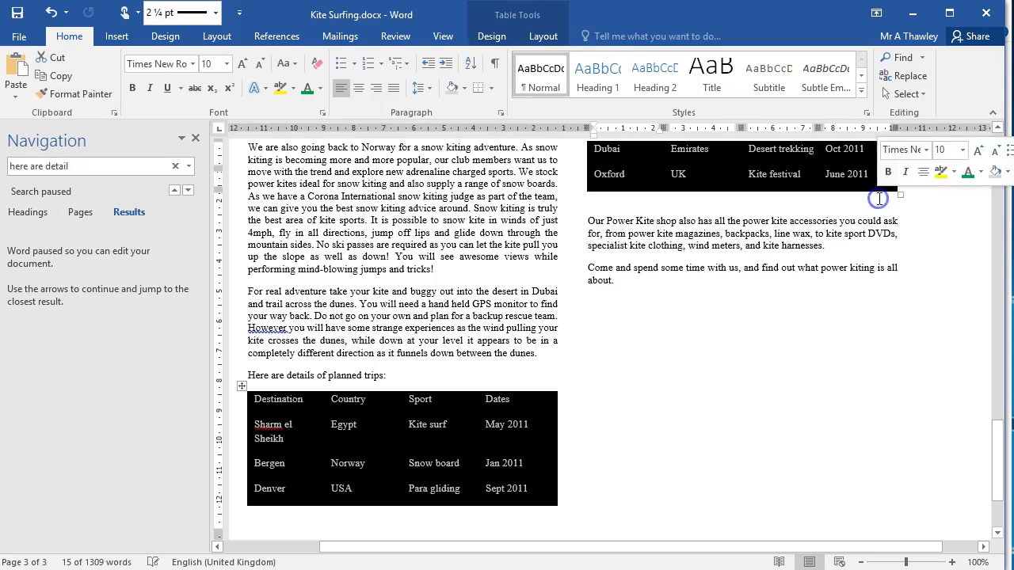
{"action": "scroll", "coordinate": [505, 357], "scroll_direction": "up", "scroll_amount": 1}
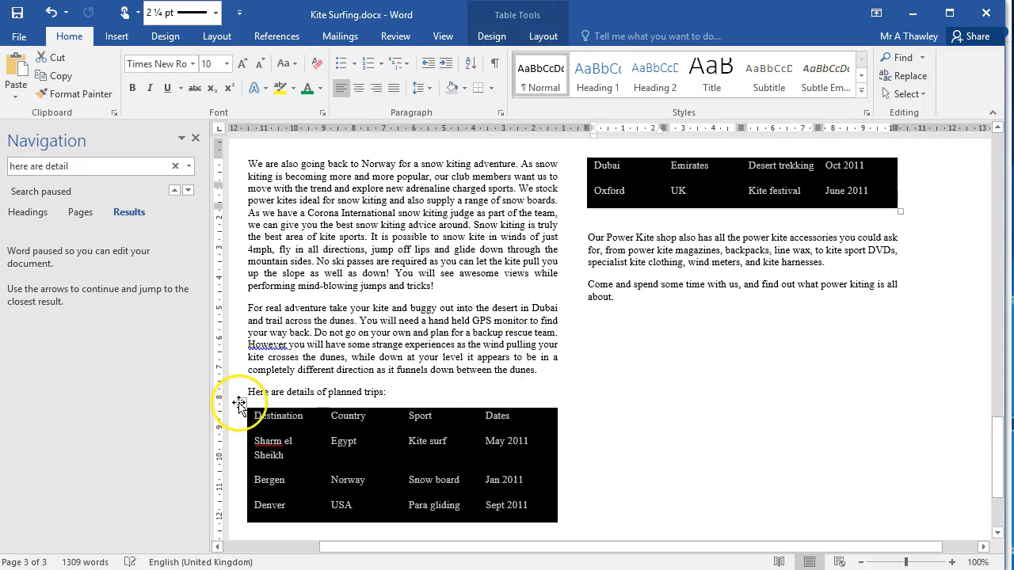
Remove the black shading from the whole trips table.
{"action": "left_click", "coordinate": [238, 404]}
{"action": "left_click", "coordinate": [485, 37]}
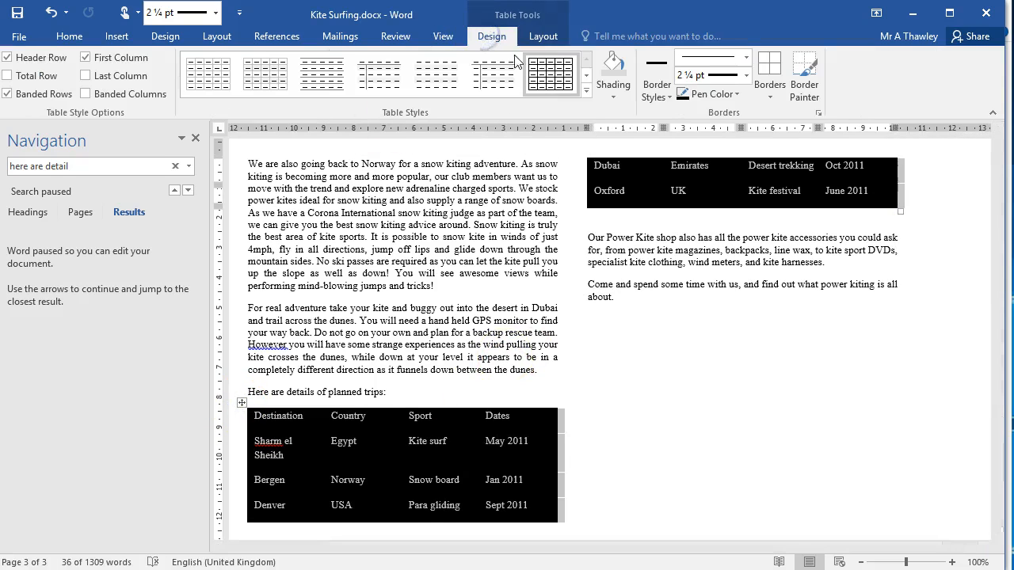
{"action": "left_click", "coordinate": [614, 97]}
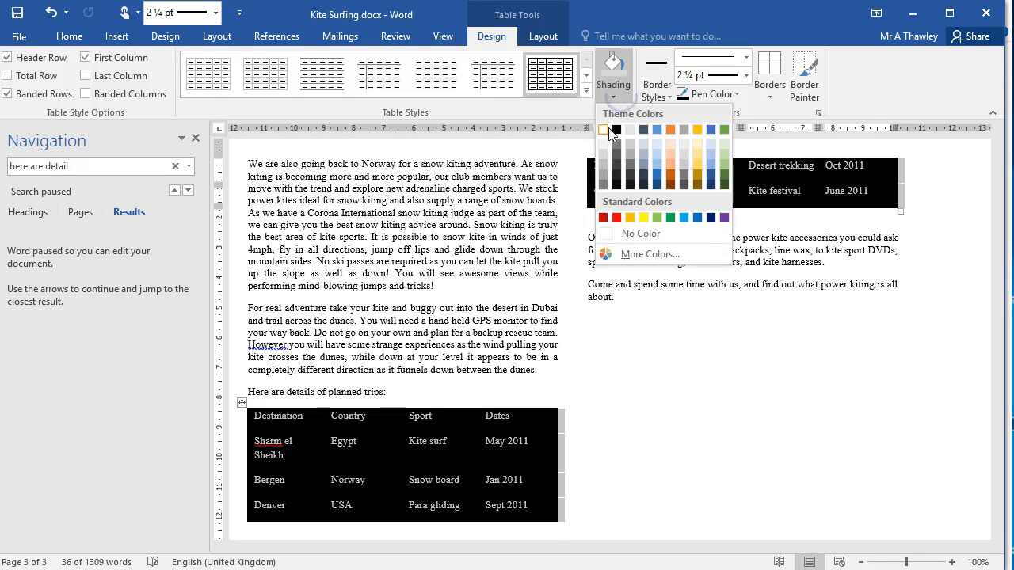
{"action": "key", "text": "Escape"}
{"action": "key", "text": "ctrl+z"}
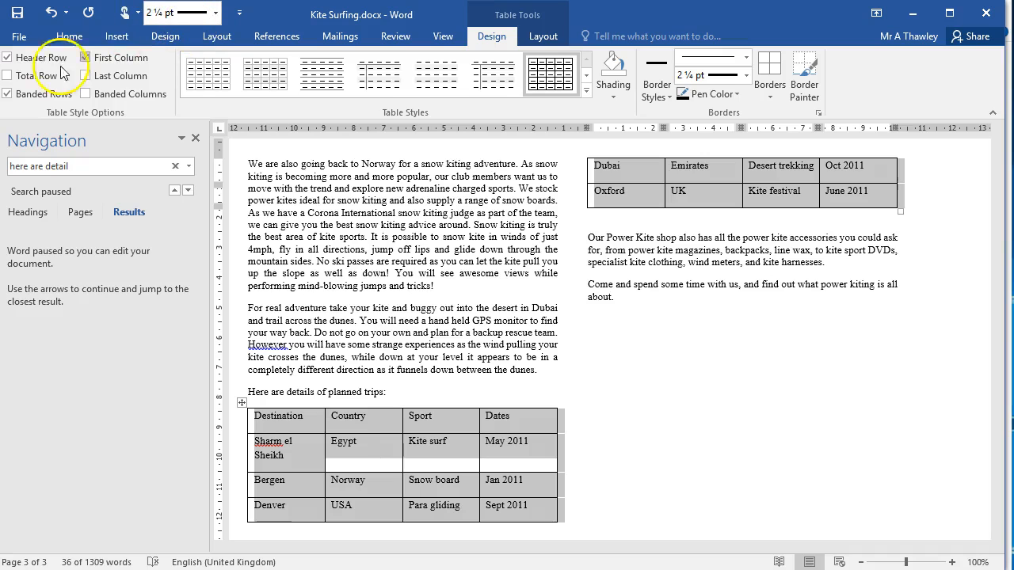
Remove the space after paragraphs throughout the trips table and widen its Destination column so "Sharm el Sheikh" fits on one line.
{"action": "left_click", "coordinate": [68, 35]}
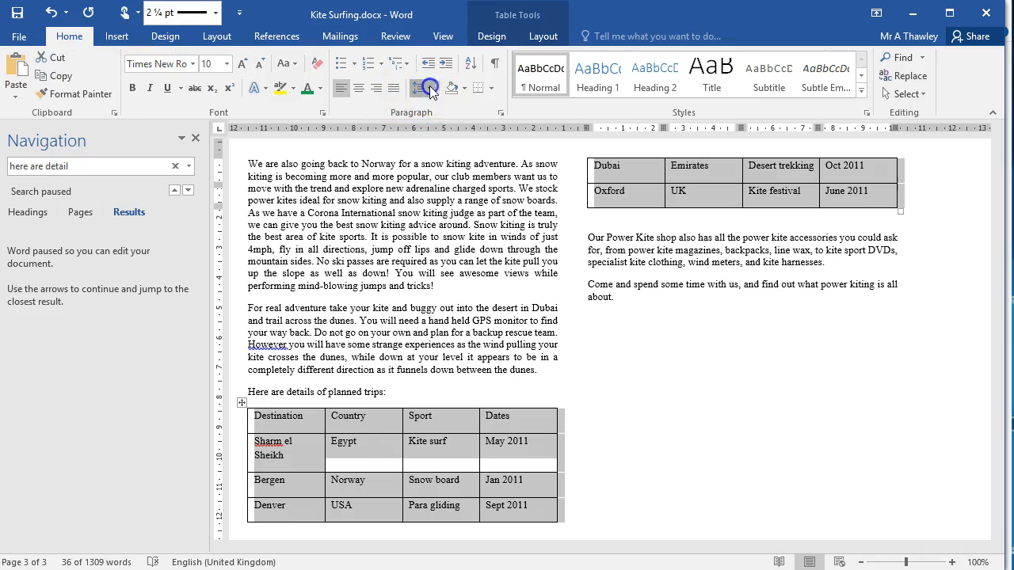
{"action": "left_click", "coordinate": [418, 88]}
{"action": "left_click", "coordinate": [464, 261]}
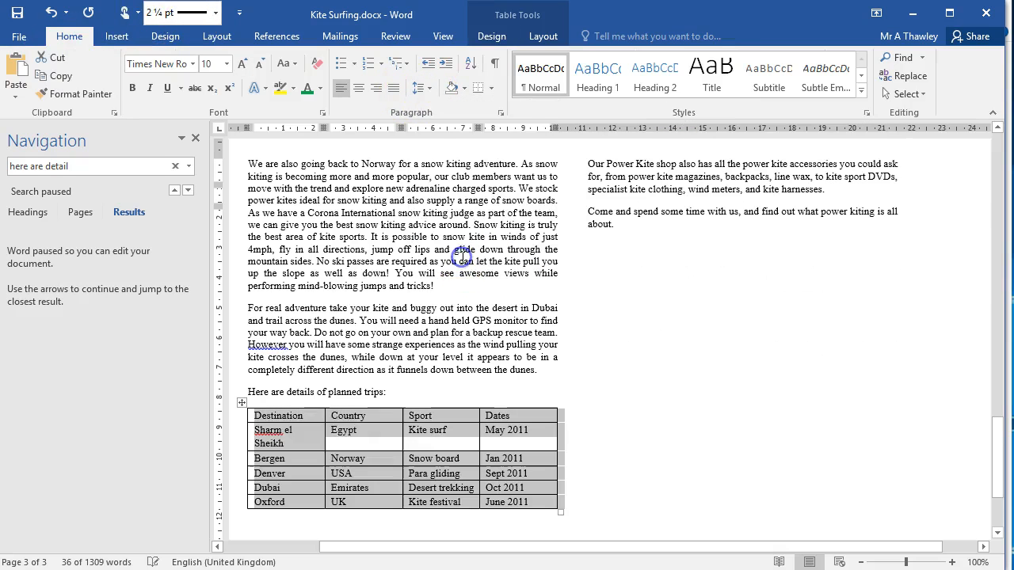
{"action": "left_click", "coordinate": [293, 435]}
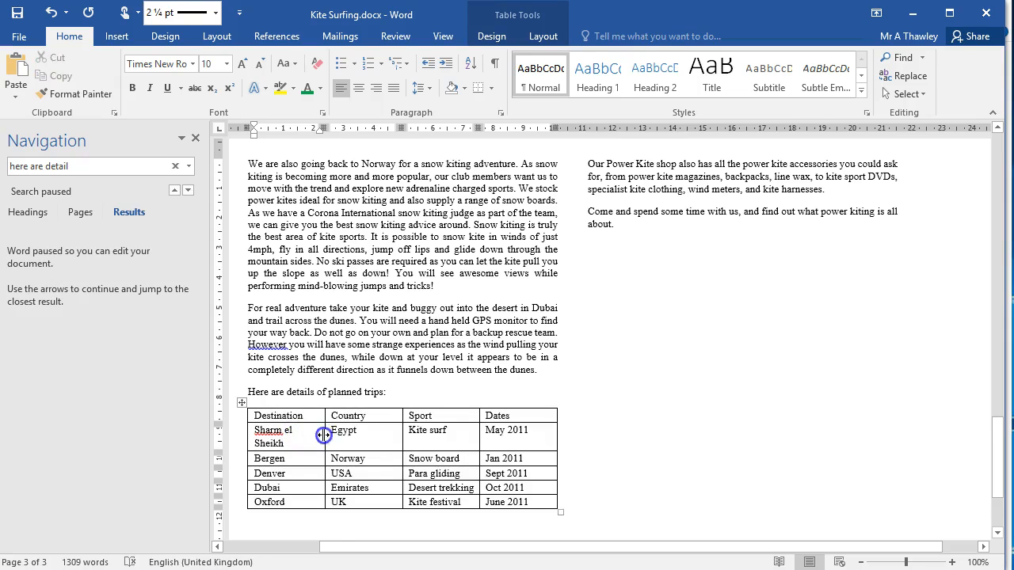
{"action": "left_click_drag", "start_coordinate": [324, 434], "coordinate": [337, 435]}
Undo the stray paste in the trips table's header row and make its headings, Destination through Dates, bold.
{"action": "left_click_drag", "start_coordinate": [340, 398], "coordinate": [536, 414]}
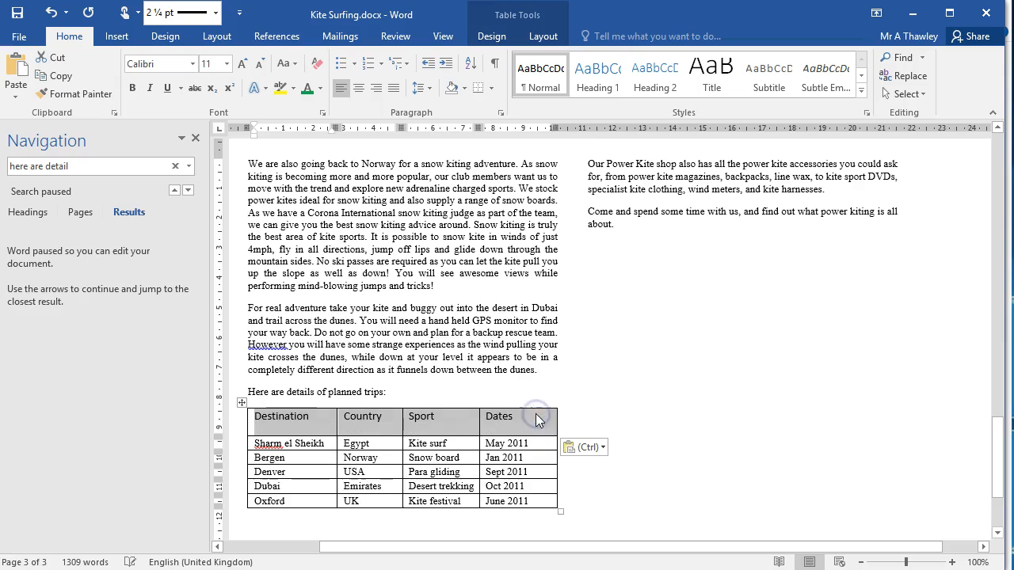
{"action": "key", "text": "ctrl+z"}
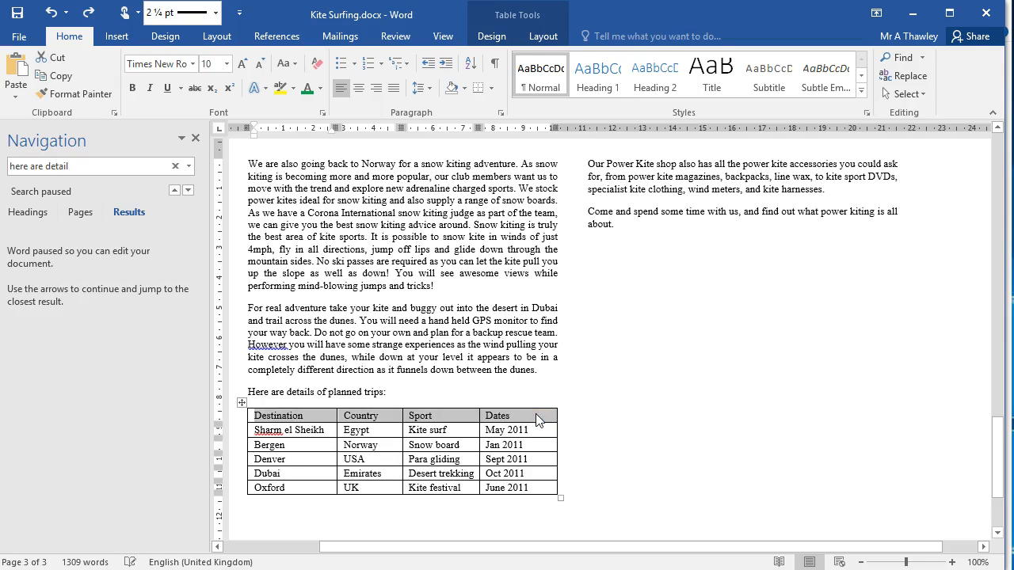
{"action": "key", "text": "ctrl+b"}
Shade the trips table's whole header row, Destination through Dates, with a light grey from the white theme colour column.
{"action": "left_click", "coordinate": [536, 415]}
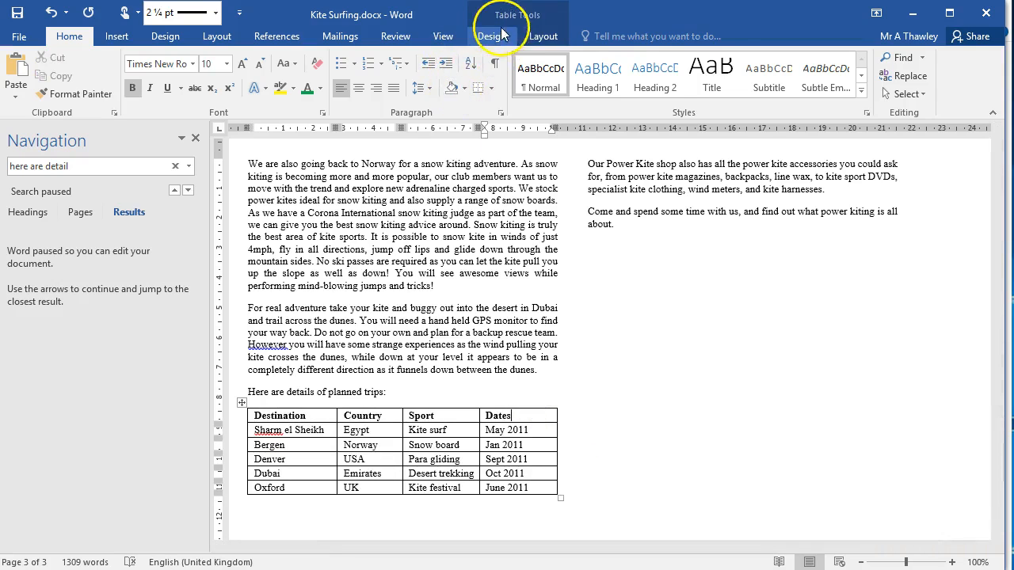
{"action": "left_click", "coordinate": [493, 35]}
{"action": "left_click", "coordinate": [614, 98]}
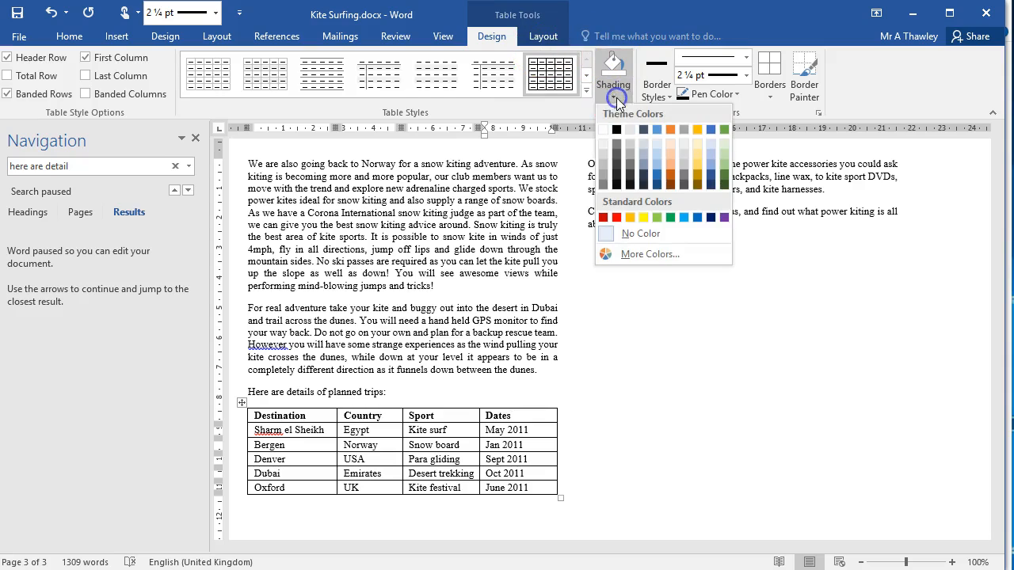
{"action": "left_click", "coordinate": [604, 156]}
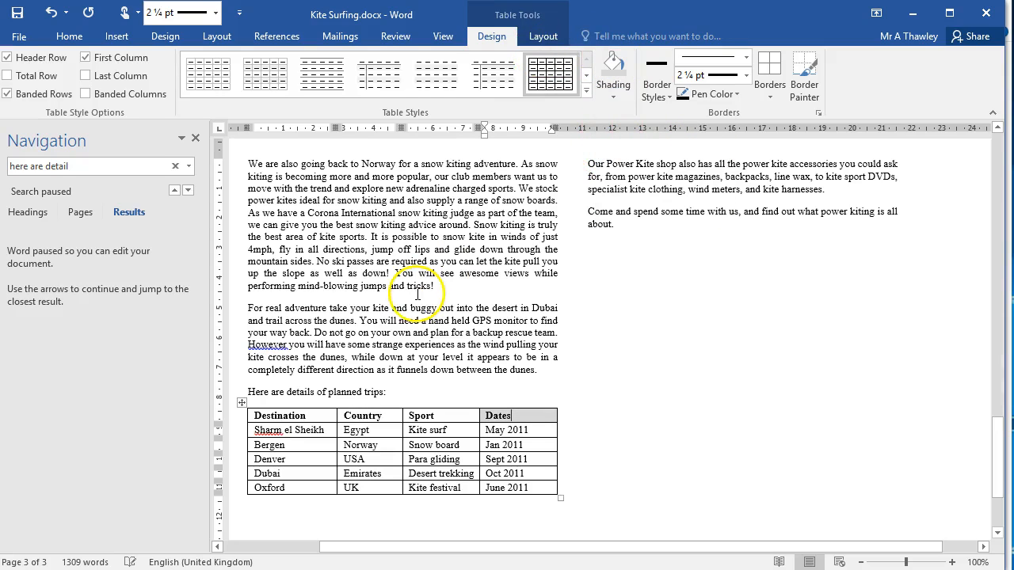
{"action": "left_click_drag", "start_coordinate": [275, 415], "coordinate": [496, 414]}
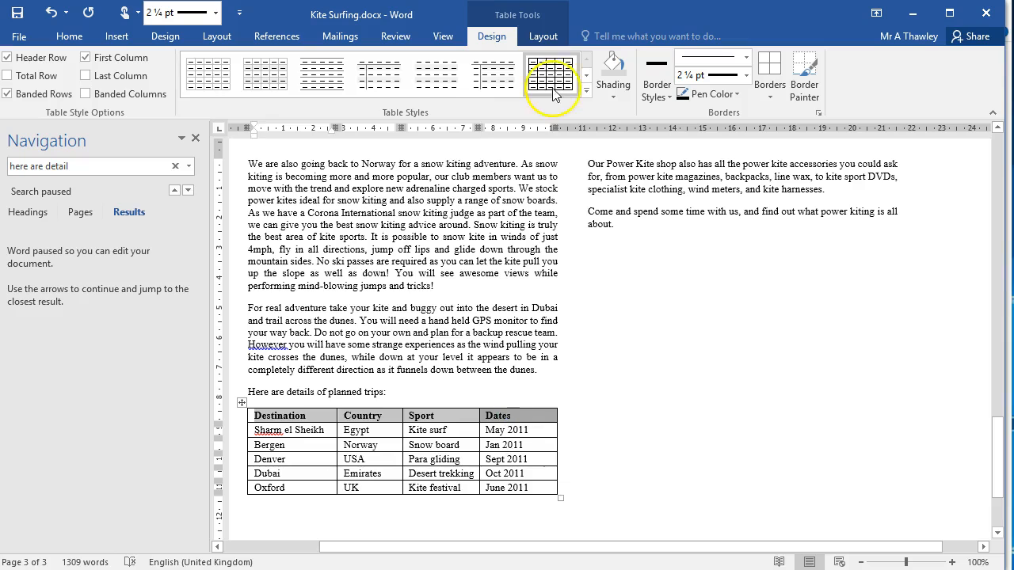
{"action": "left_click", "coordinate": [604, 69]}
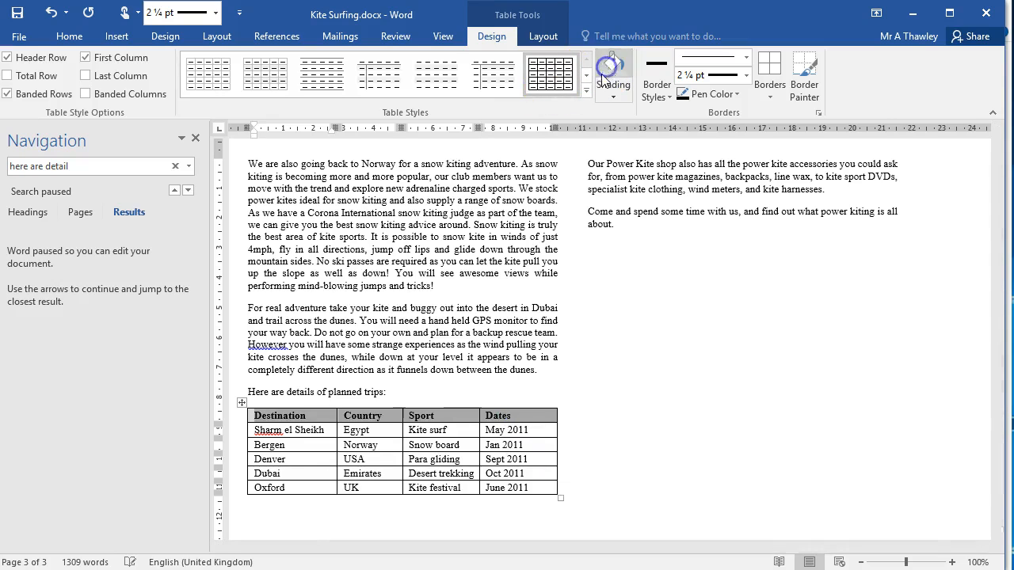
Apply all borders with a 2 ¼ pt line to the entire trips table.
{"action": "left_click", "coordinate": [239, 402]}
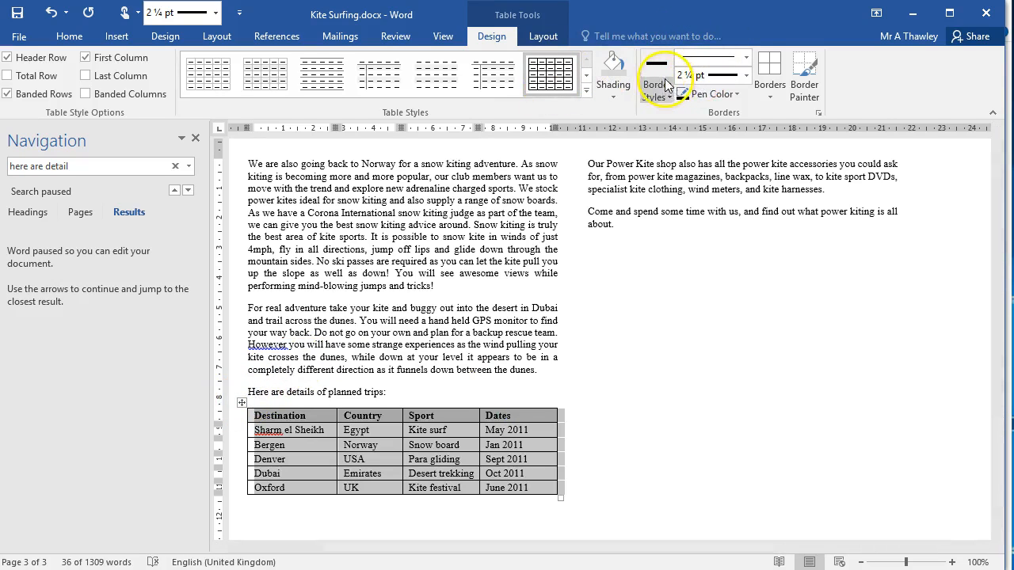
{"action": "left_click", "coordinate": [772, 93]}
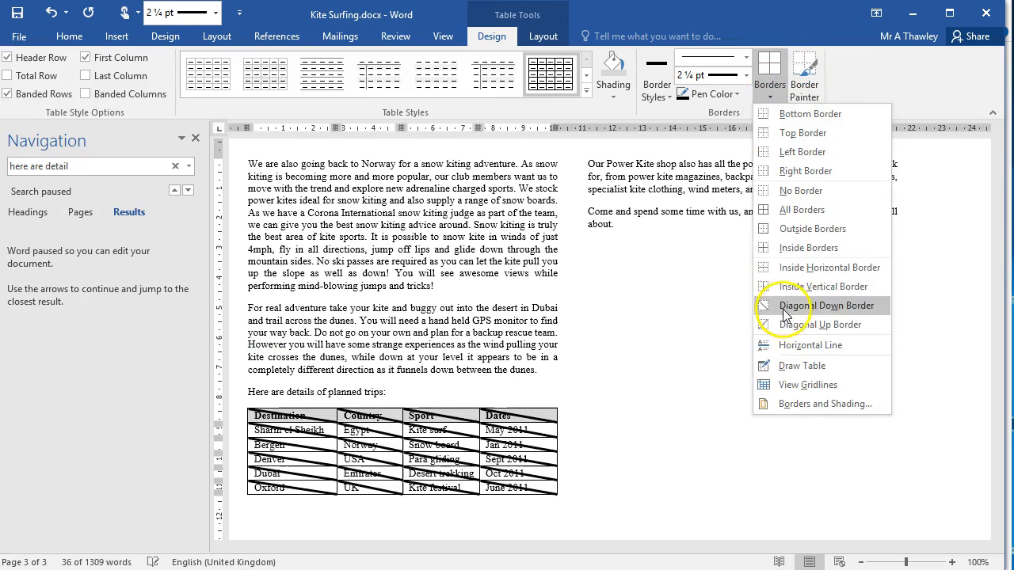
{"action": "left_click", "coordinate": [804, 215]}
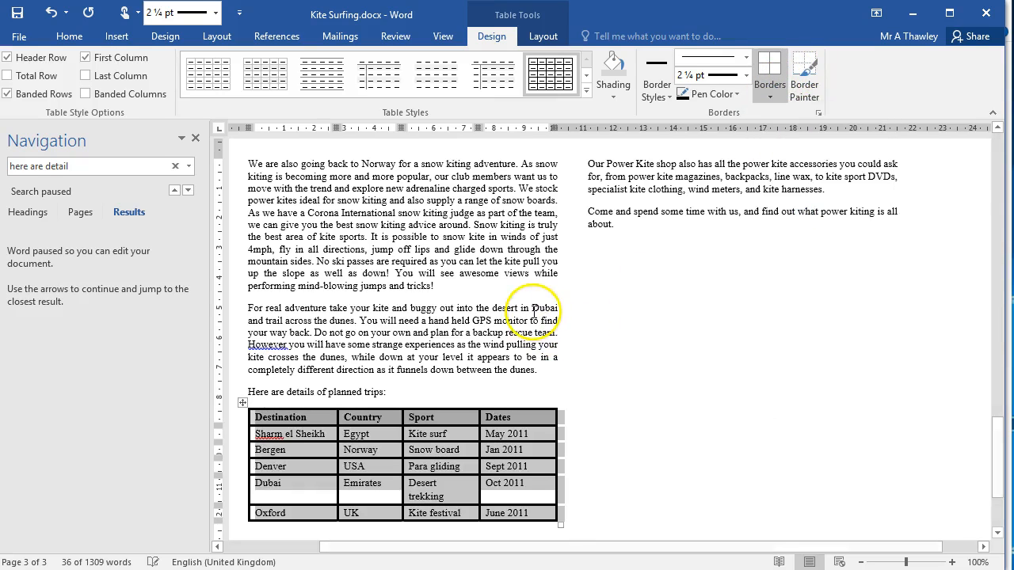
{"action": "left_click", "coordinate": [419, 291]}
Widen the trips table's Sport column into the Dates column so "Desert trekking" fits on one line.
{"action": "scroll", "coordinate": [419, 291], "scroll_direction": "down", "scroll_amount": 3}
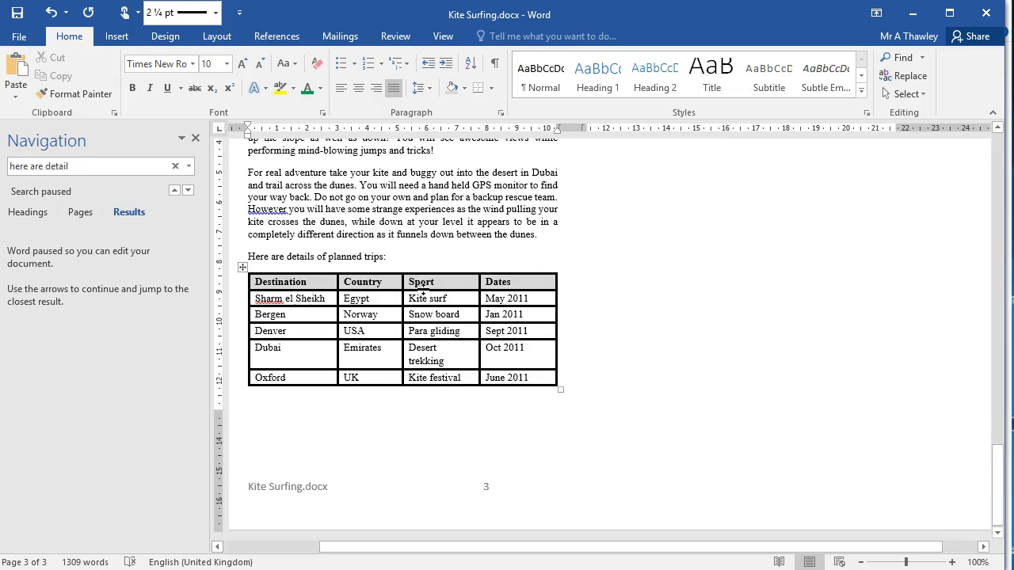
{"action": "left_click", "coordinate": [442, 369]}
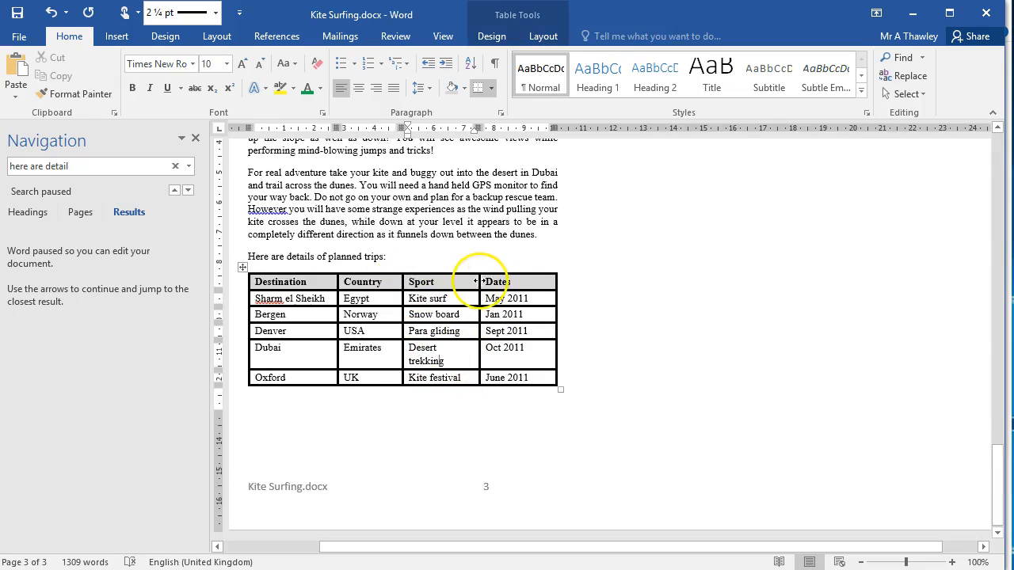
{"action": "left_click_drag", "start_coordinate": [478, 279], "coordinate": [493, 280]}
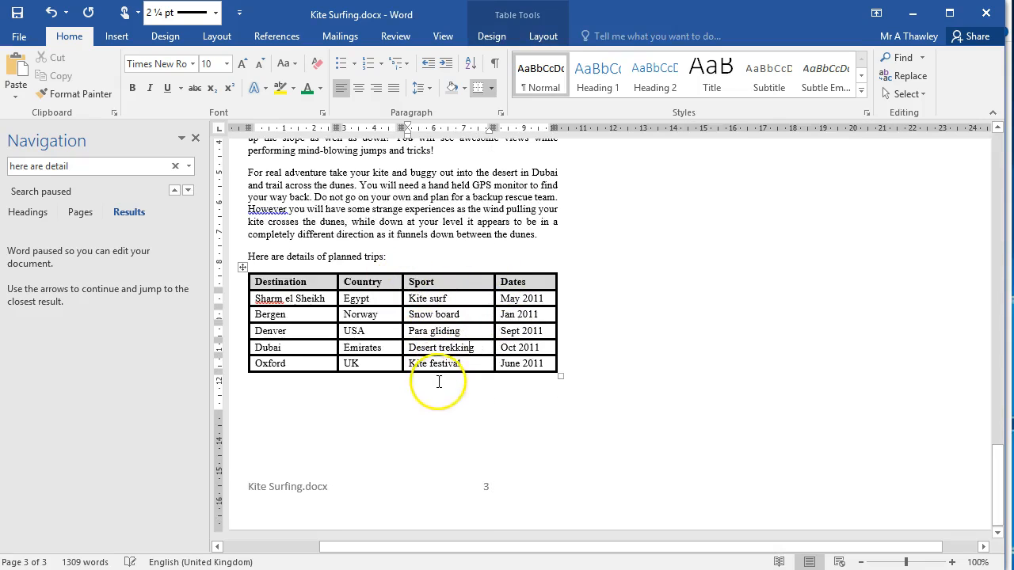
Review the finished trips table and the layout of the document's text, tables and picture across its pages.
{"action": "scroll", "coordinate": [437, 387], "scroll_direction": "up", "scroll_amount": 5}
{"action": "scroll", "coordinate": [437, 386], "scroll_direction": "down", "scroll_amount": 4}
{"action": "scroll", "coordinate": [438, 388], "scroll_direction": "up", "scroll_amount": 1}
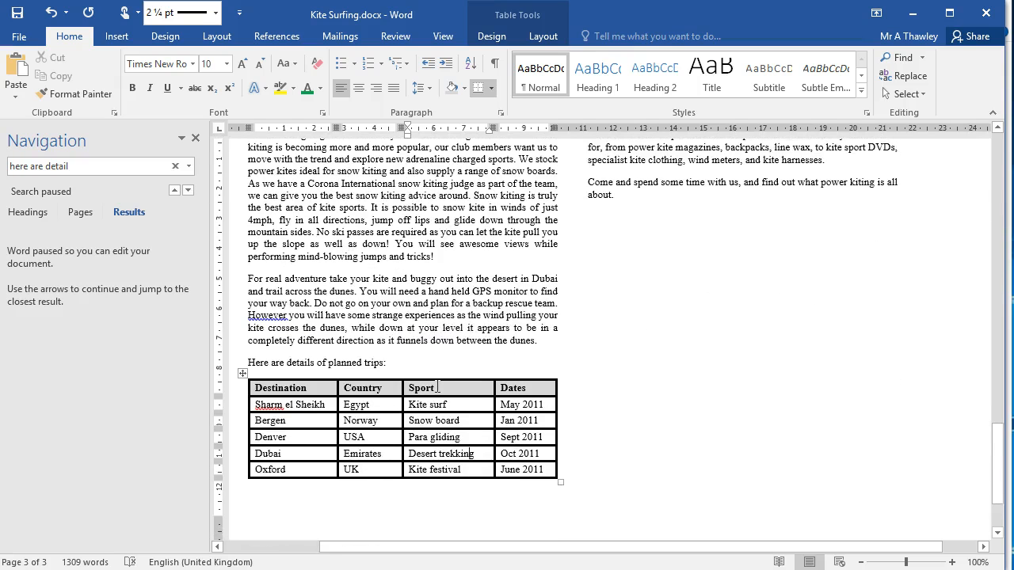
{"action": "left_click", "coordinate": [658, 287]}
{"action": "scroll", "coordinate": [658, 287], "scroll_direction": "up", "scroll_amount": 12}
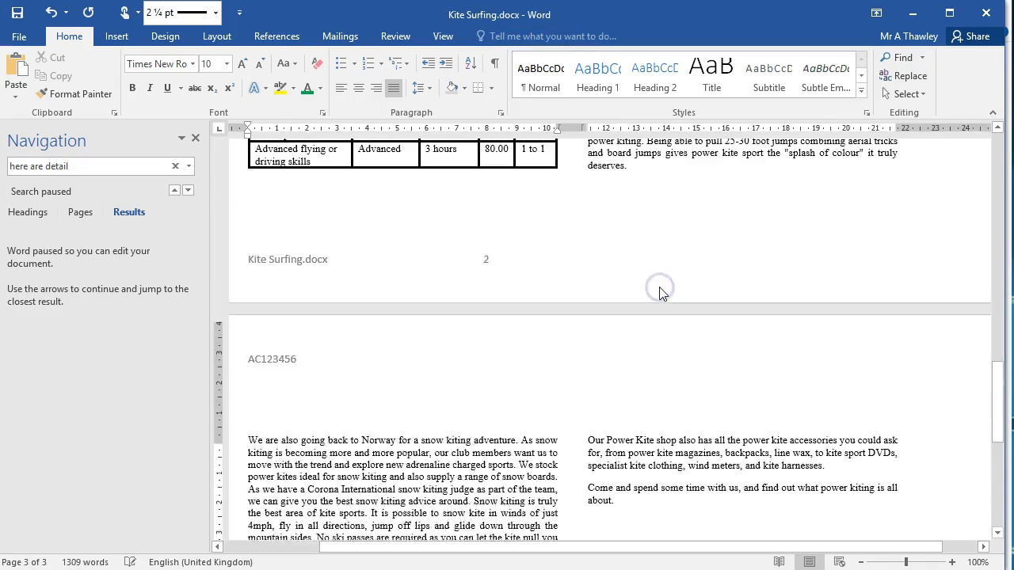
{"action": "scroll", "coordinate": [661, 289], "scroll_direction": "up", "scroll_amount": 15}
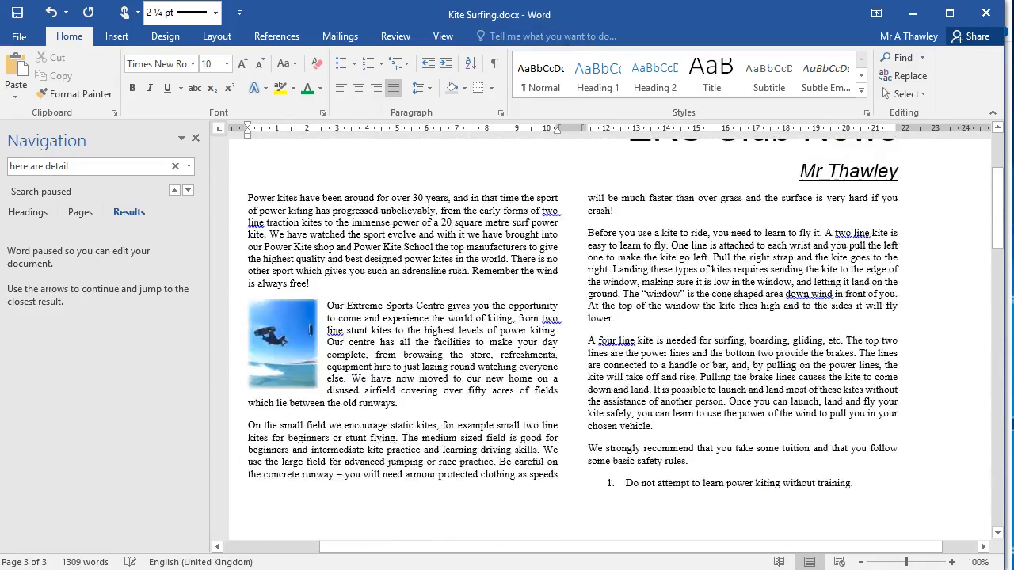
{"action": "scroll", "coordinate": [661, 289], "scroll_direction": "down", "scroll_amount": 20}
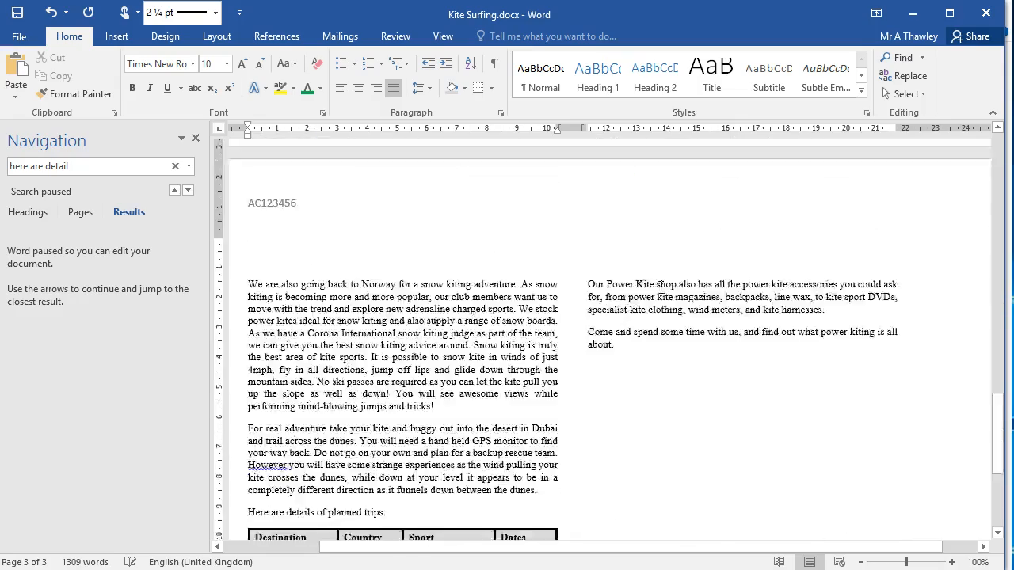